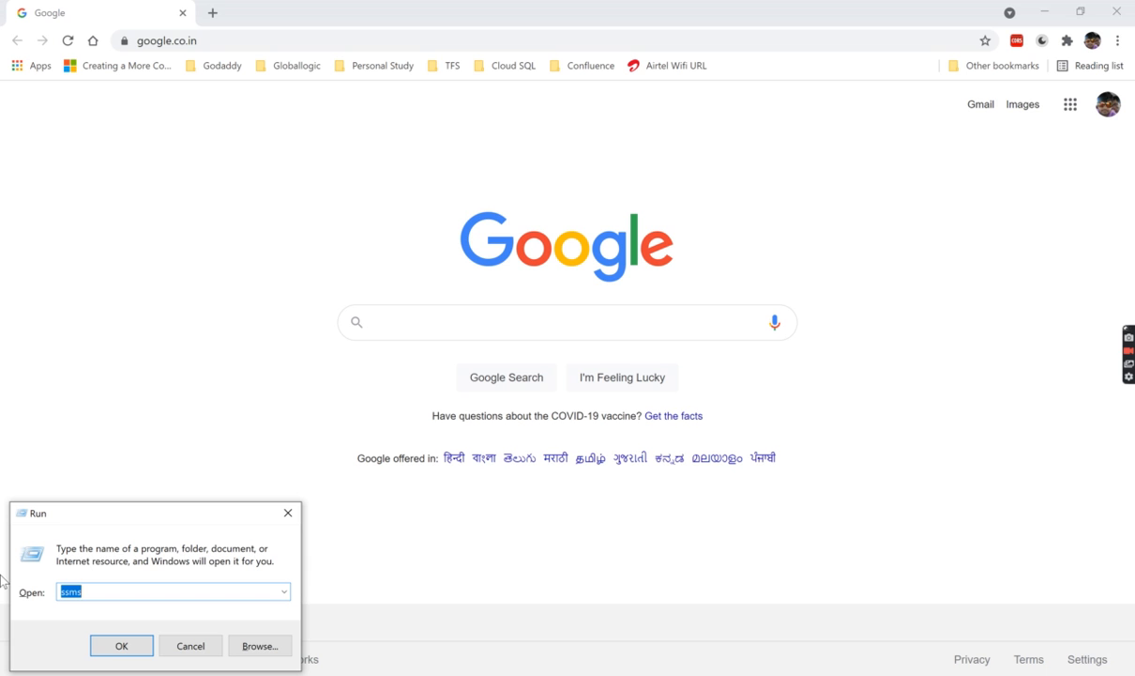
Launch SQL Server Management Studio by running ssms
key("Return")
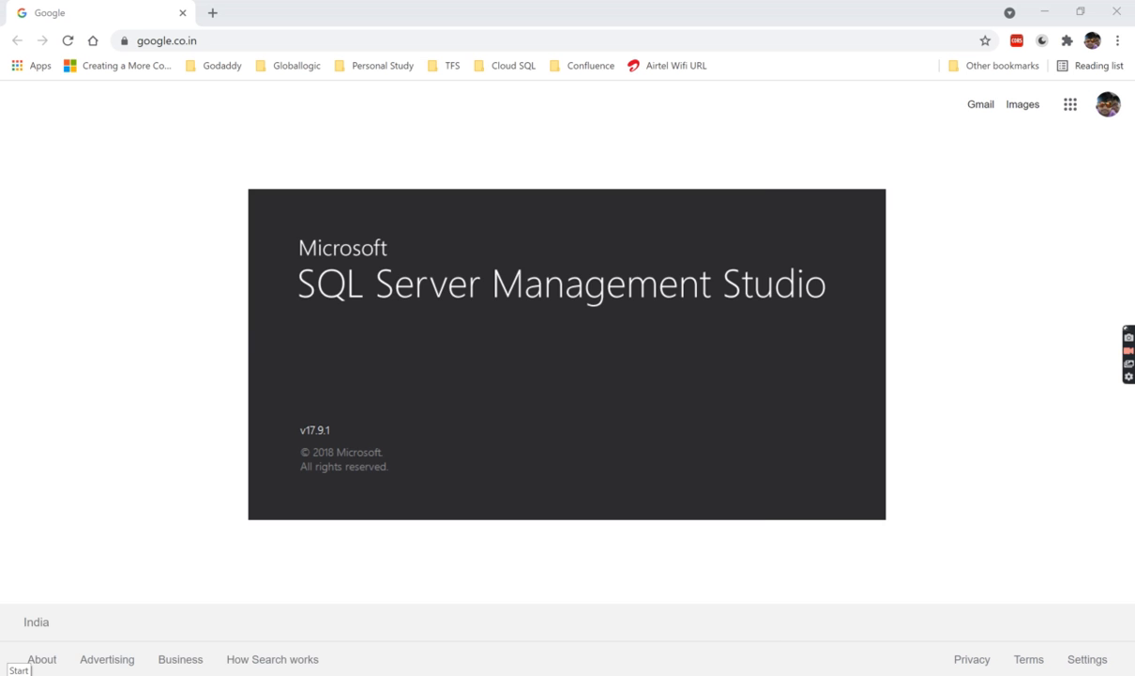
left_click(16, 675)
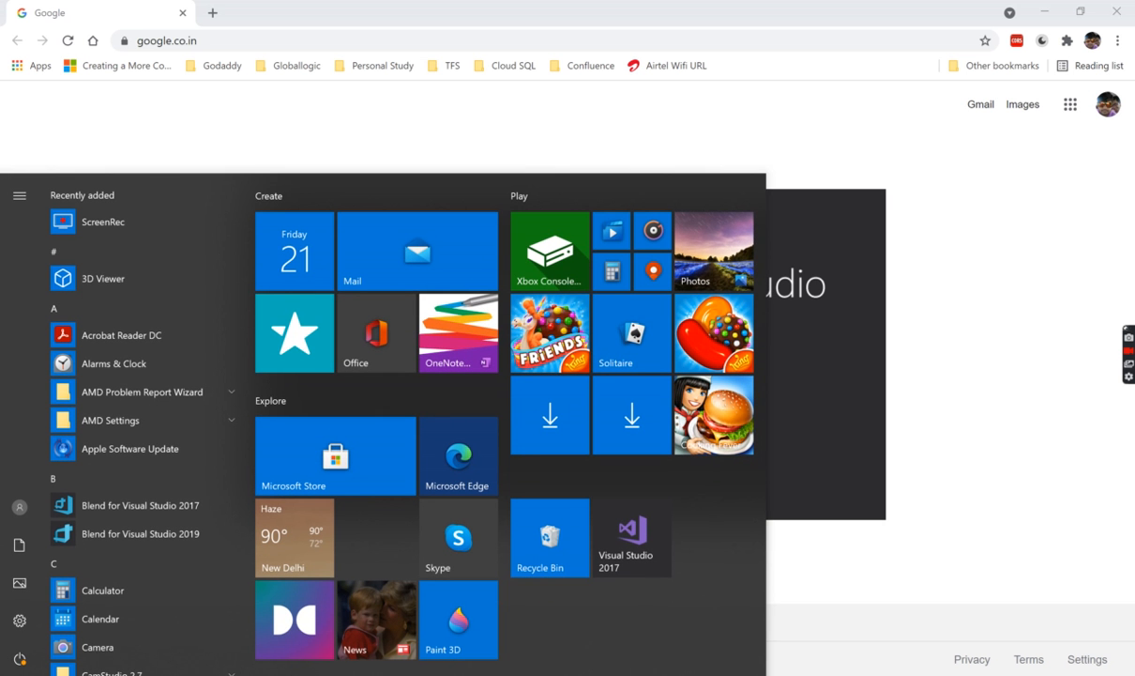
type("ssms")
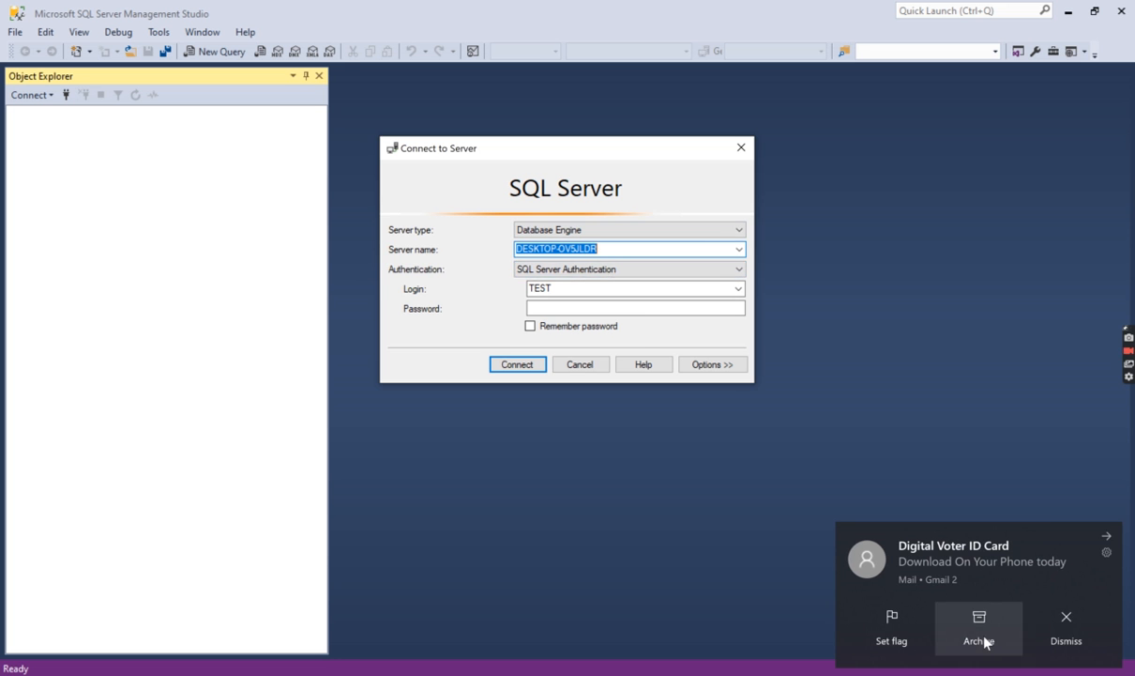
Archive the mail notification and connect to the DESKTOP-OV5JLDR database engine with Windows Authentication
left_click(985, 640)
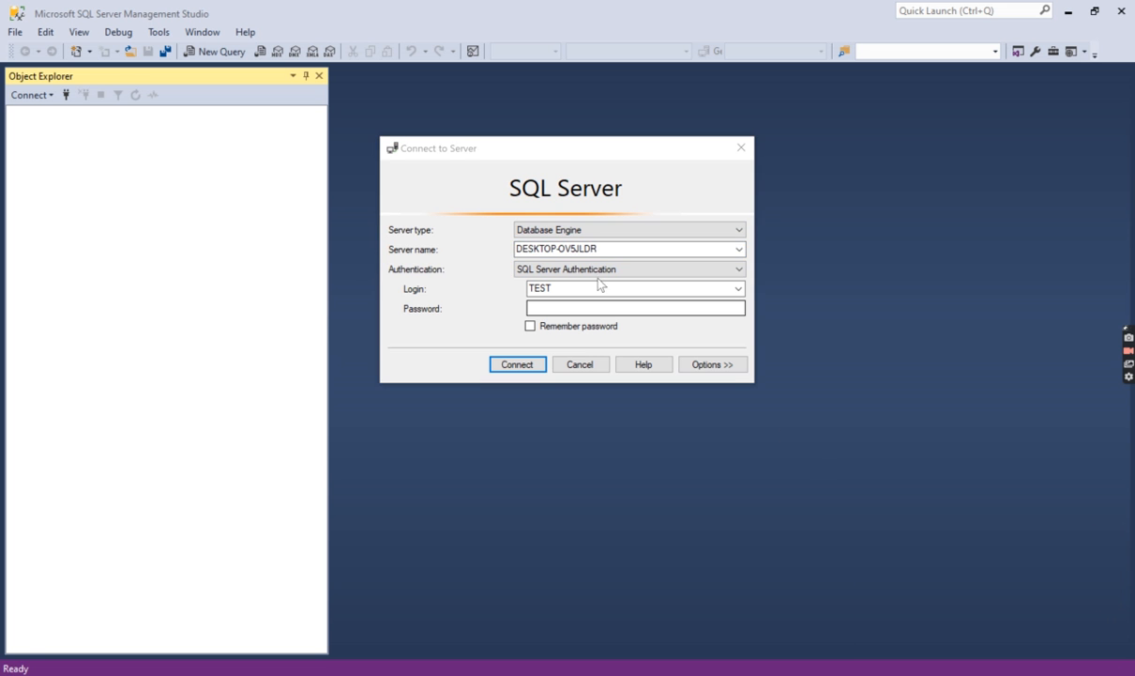
left_click(979, 624)
left_click(565, 273)
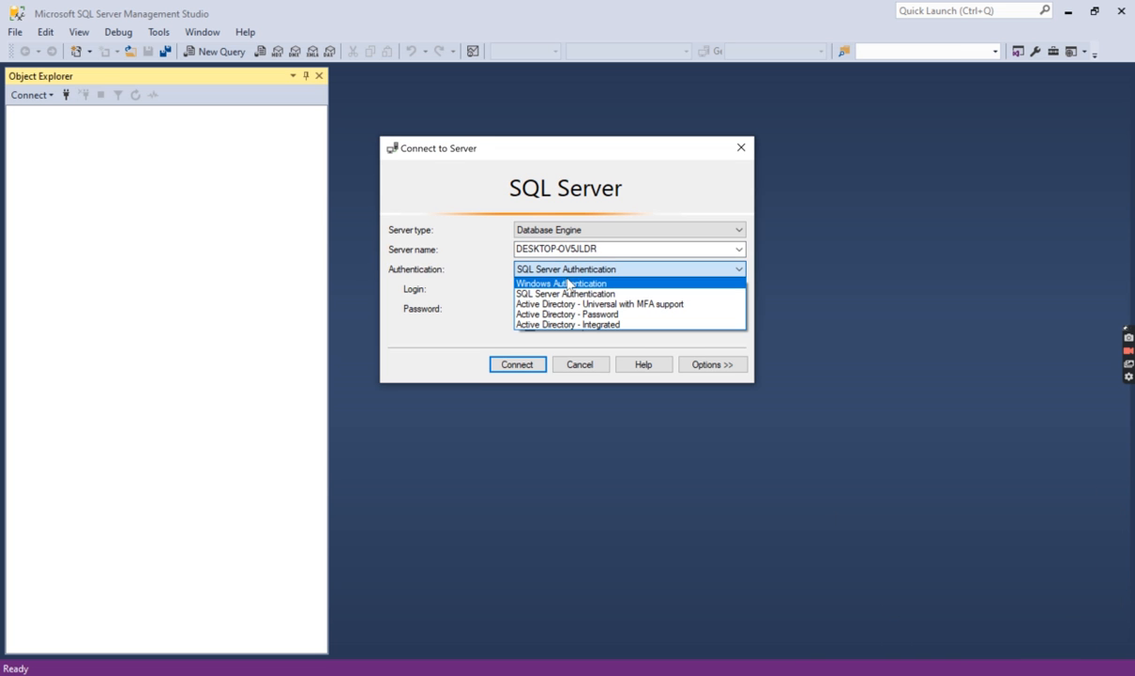
left_click(566, 283)
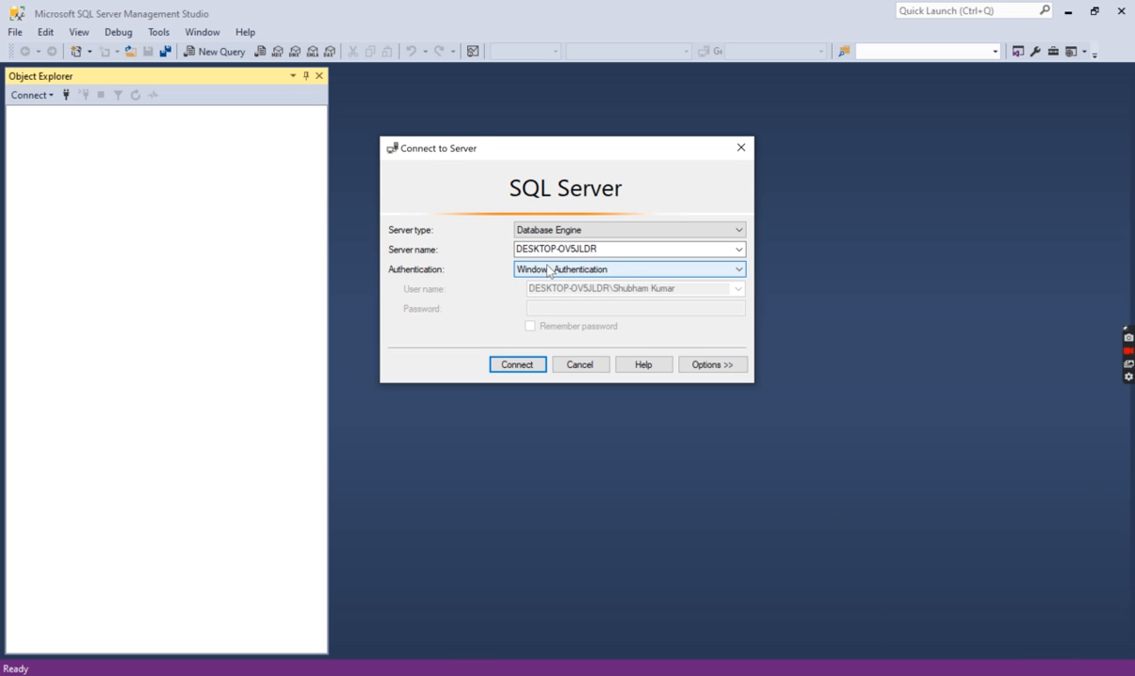
left_click(517, 365)
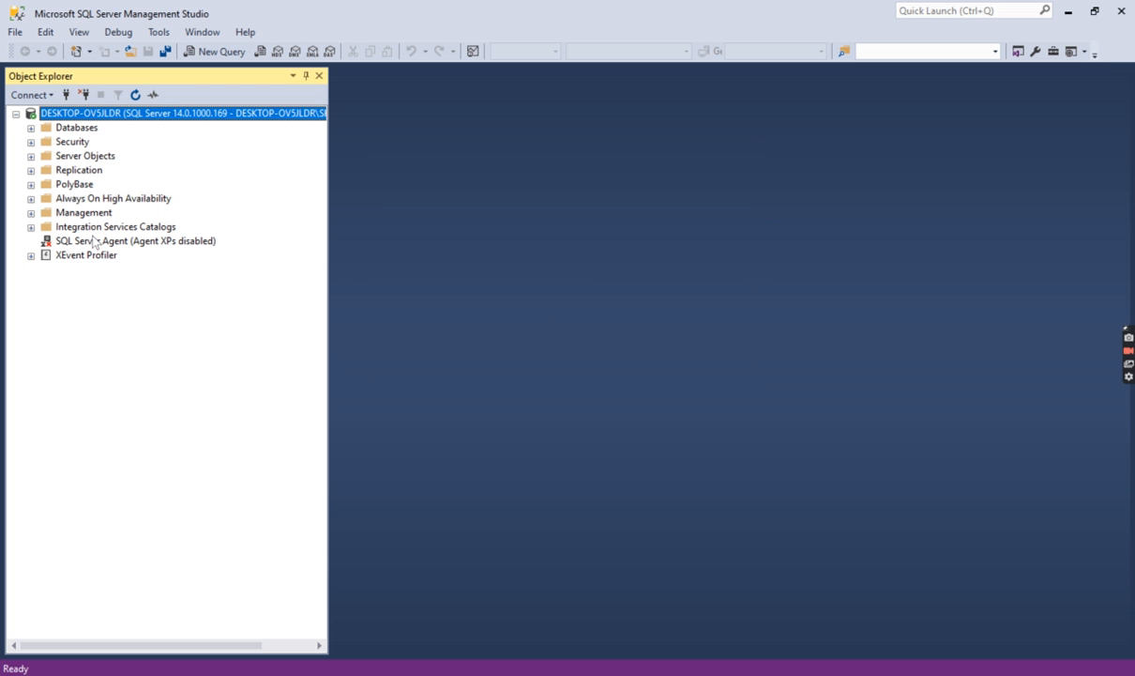
Expand the Institute database's tables in the server's databases and look through the object tree
left_click(31, 127)
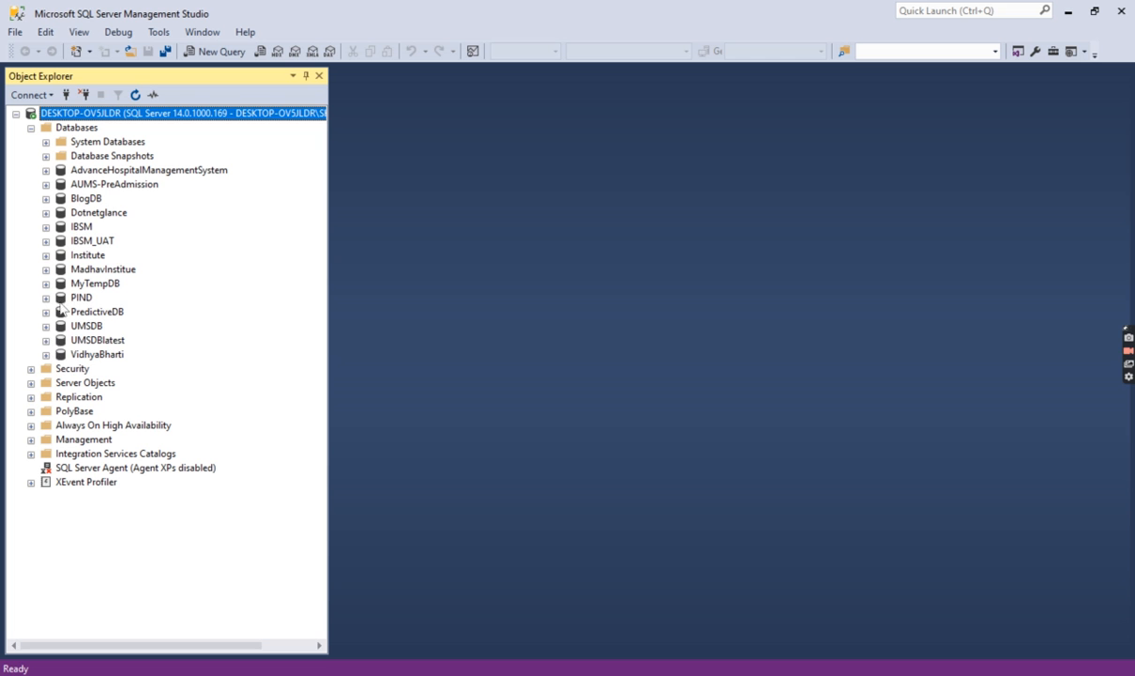
left_click(47, 255)
left_click(61, 283)
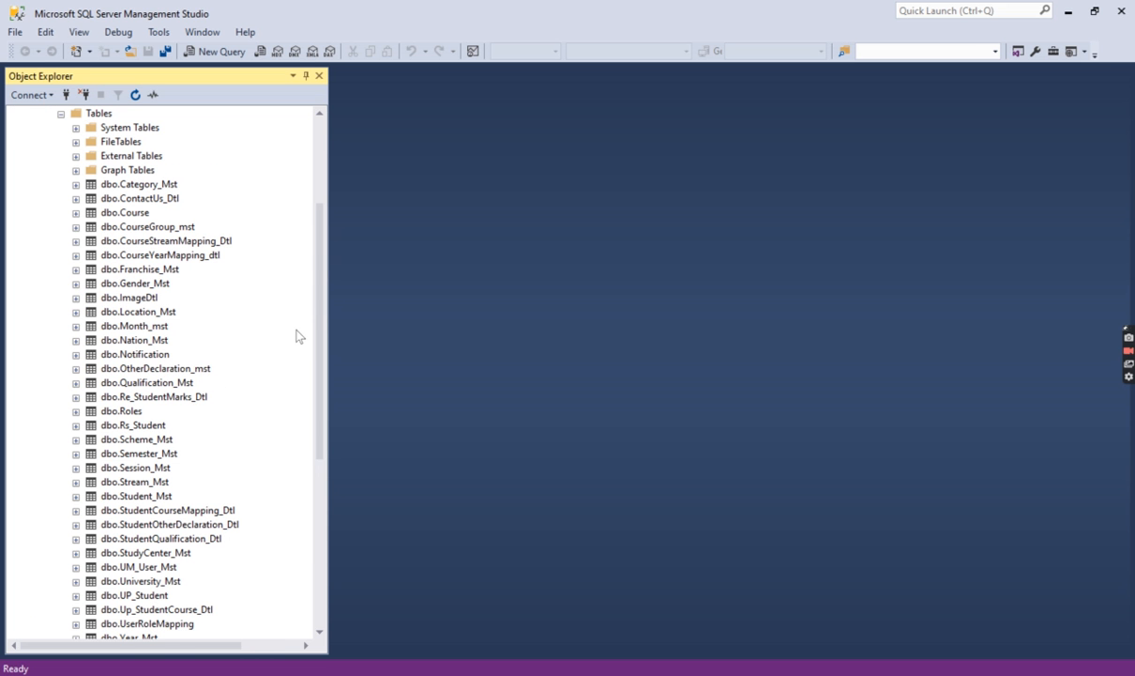
scroll(300, 329, "up", 3)
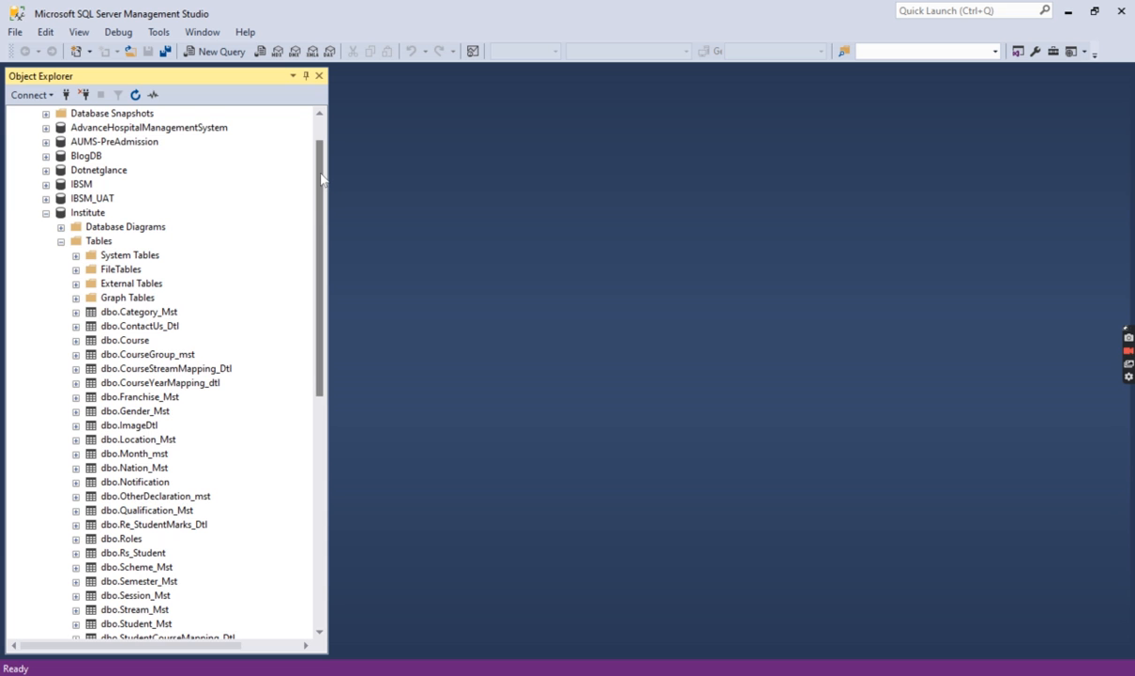
left_click_drag(321, 178, 321, 157)
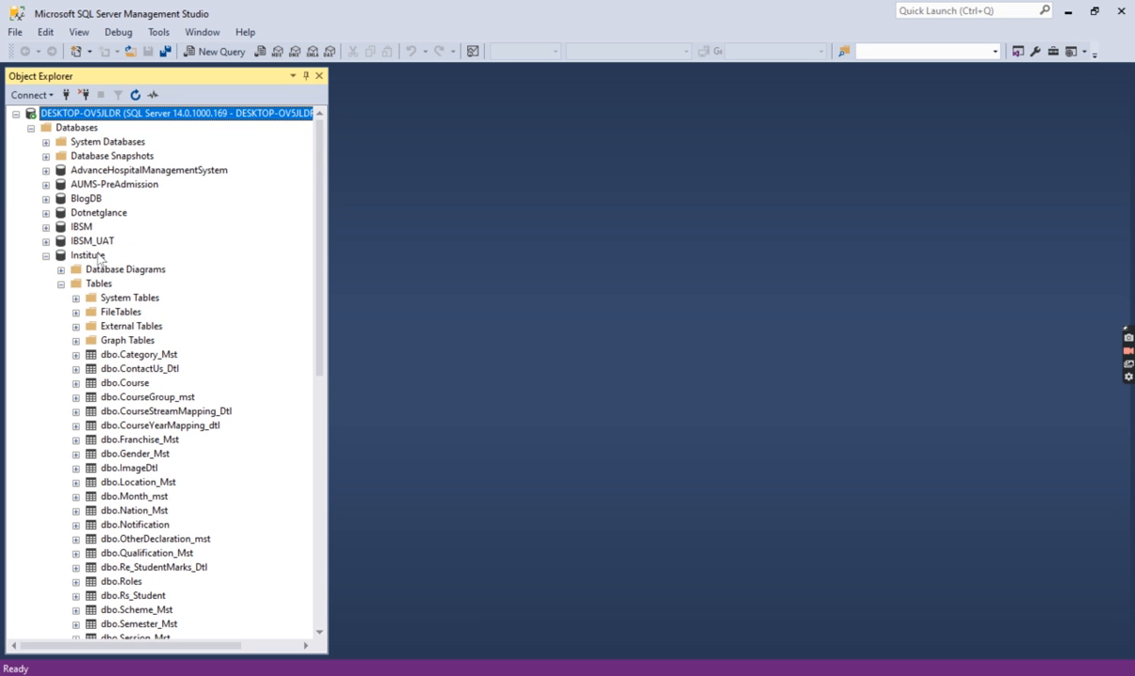
left_click_drag(319, 306, 313, 538)
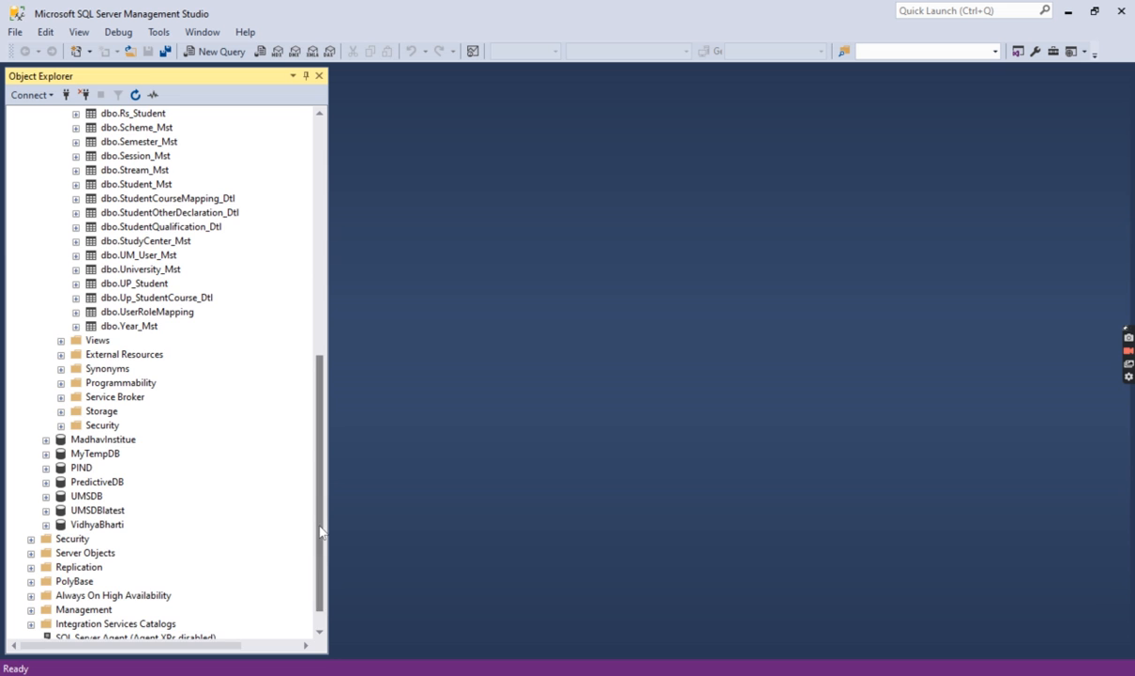
scroll(312, 540, "down", 1)
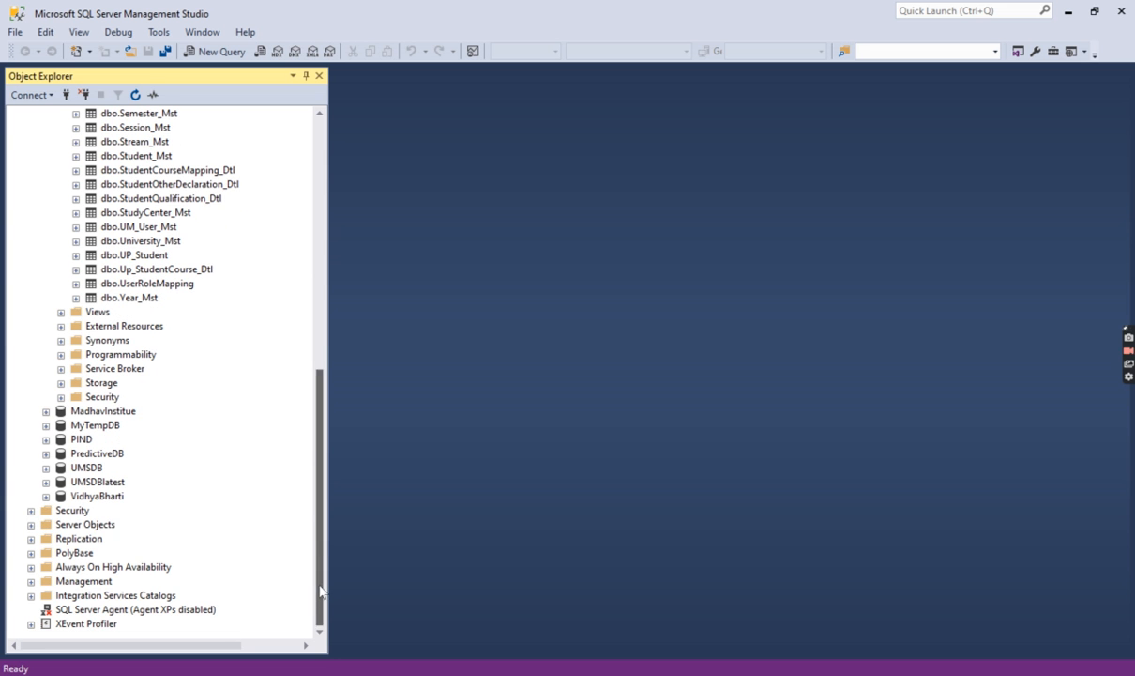
Start a new login in the server-level security logins, named InstituteSA, with SQL Server authentication
left_click(31, 510)
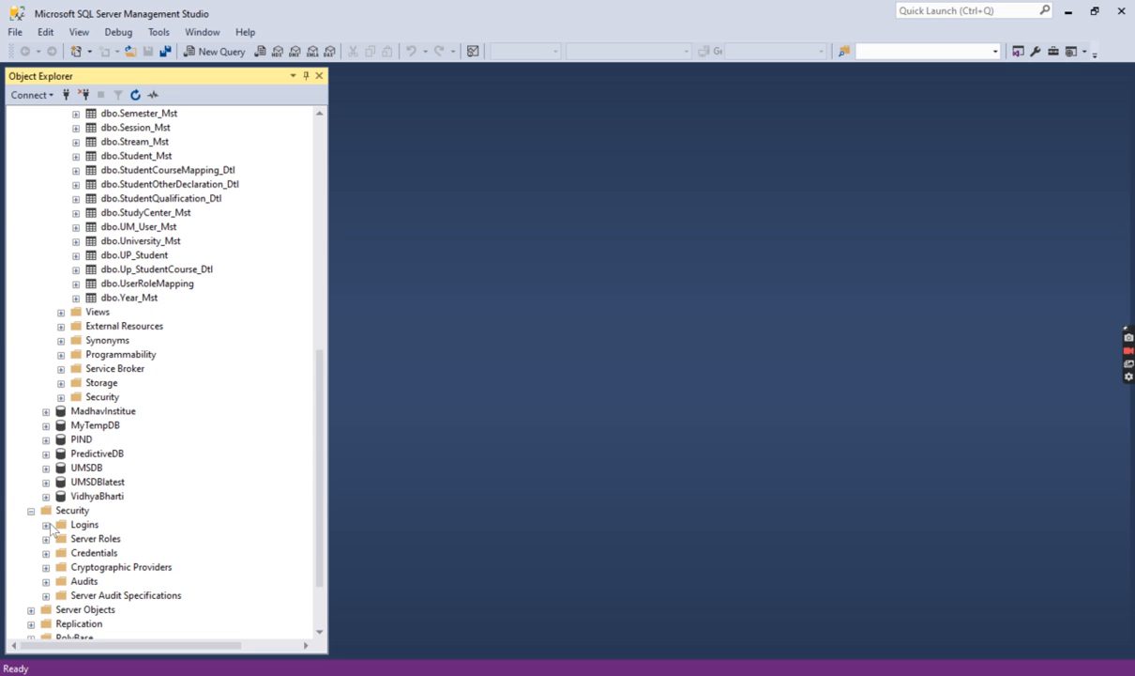
left_click(46, 524)
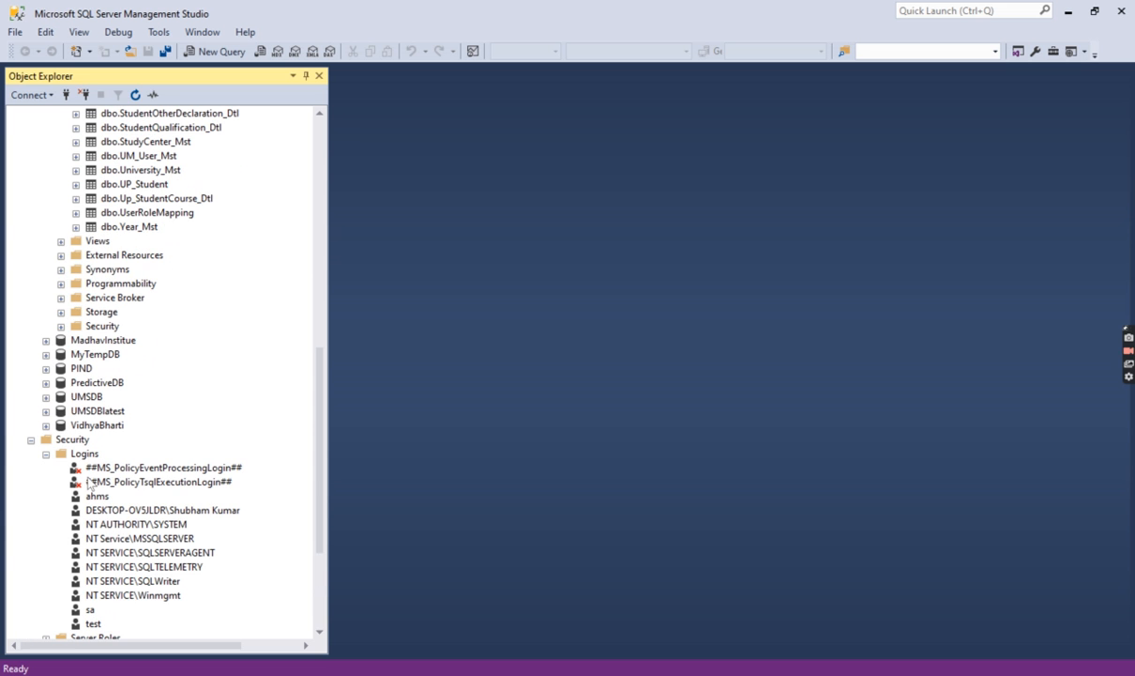
right_click(82, 453)
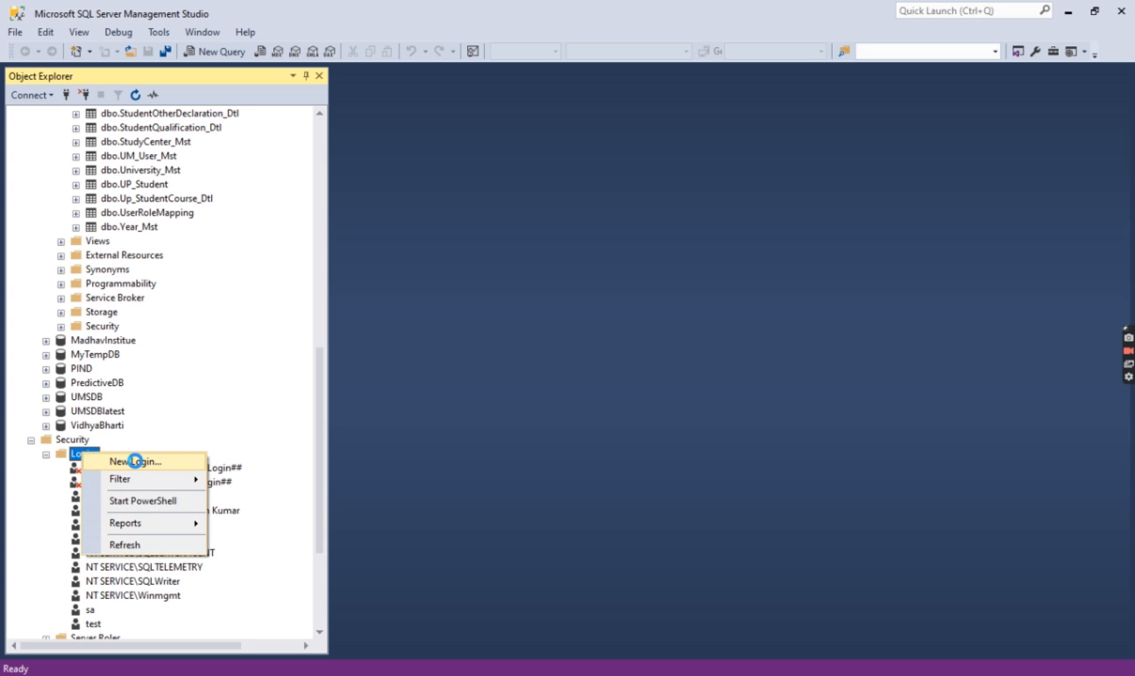
left_click(131, 461)
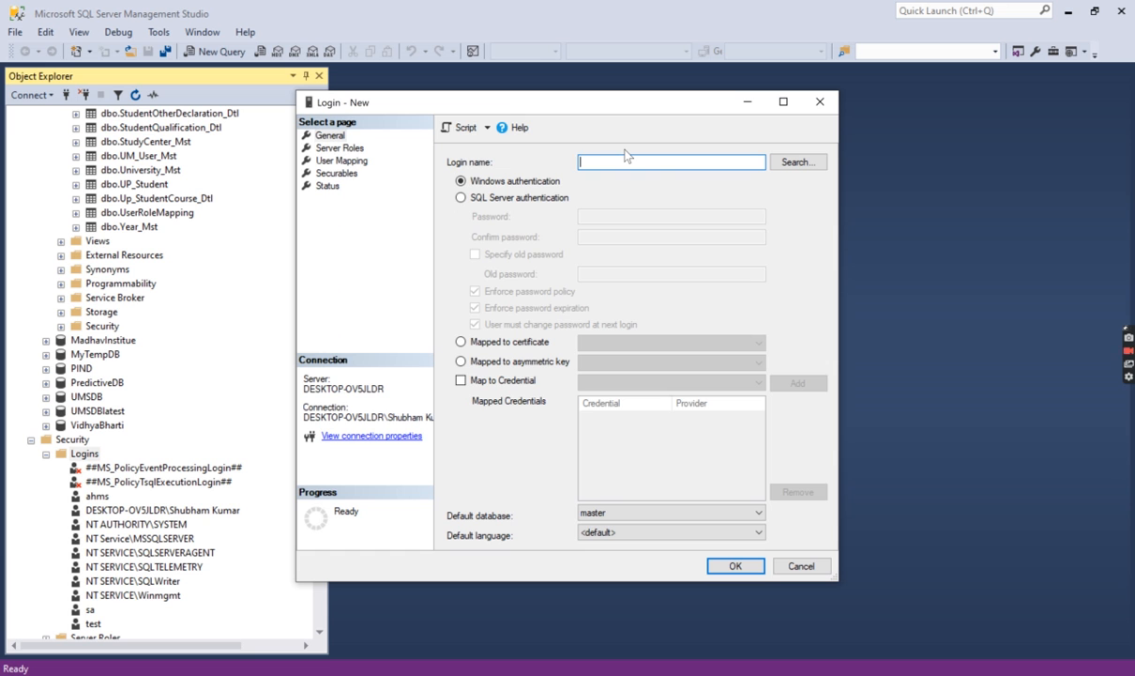
type("sa")
key("BackSpace")
key("BackSpace")
key("BackSpace")
type("Ins")
left_click(462, 197)
Enter the new login's password and repeat it in the confirmation field
left_click(628, 216)
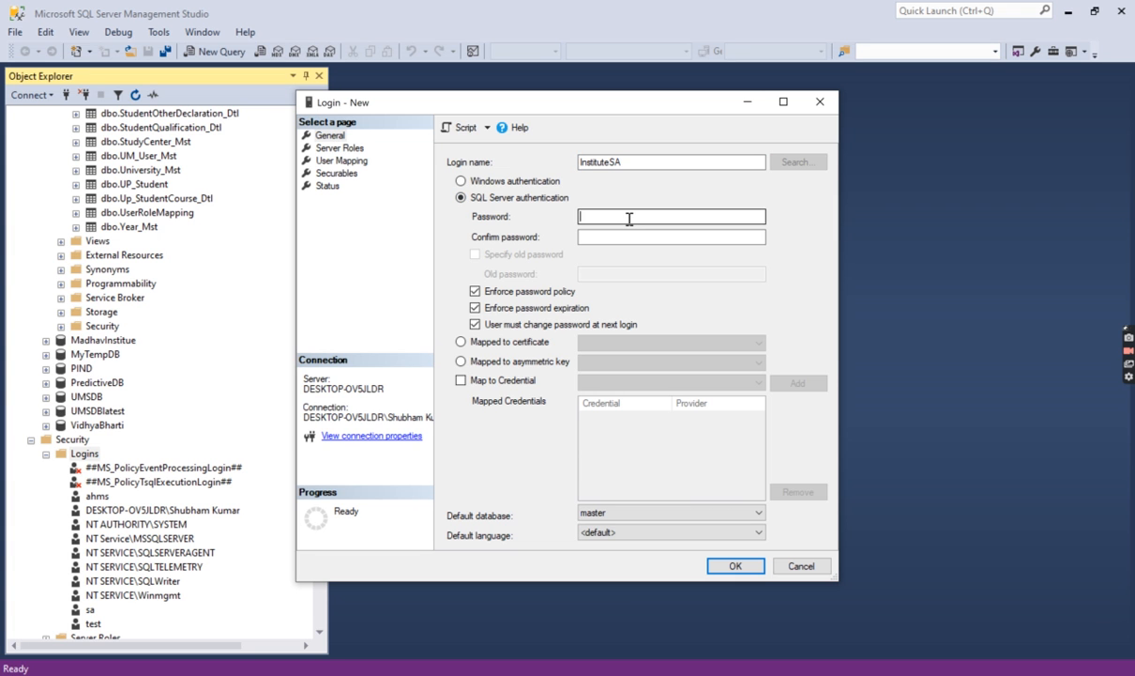
type("•")
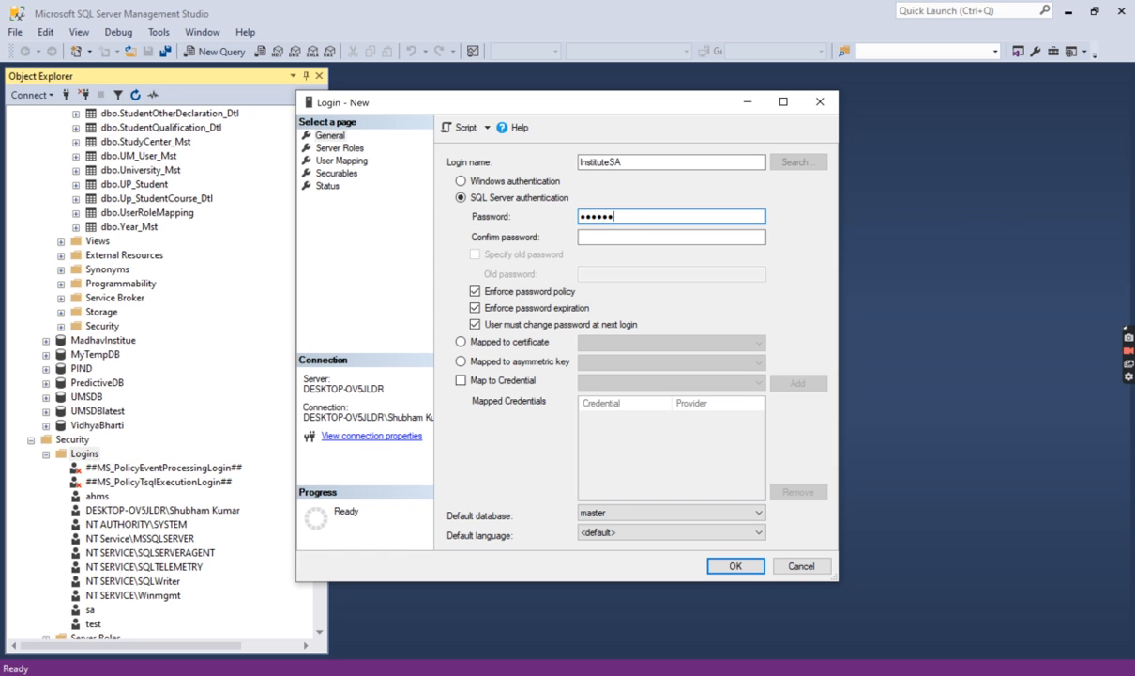
key("Tab")
type("•••••••")
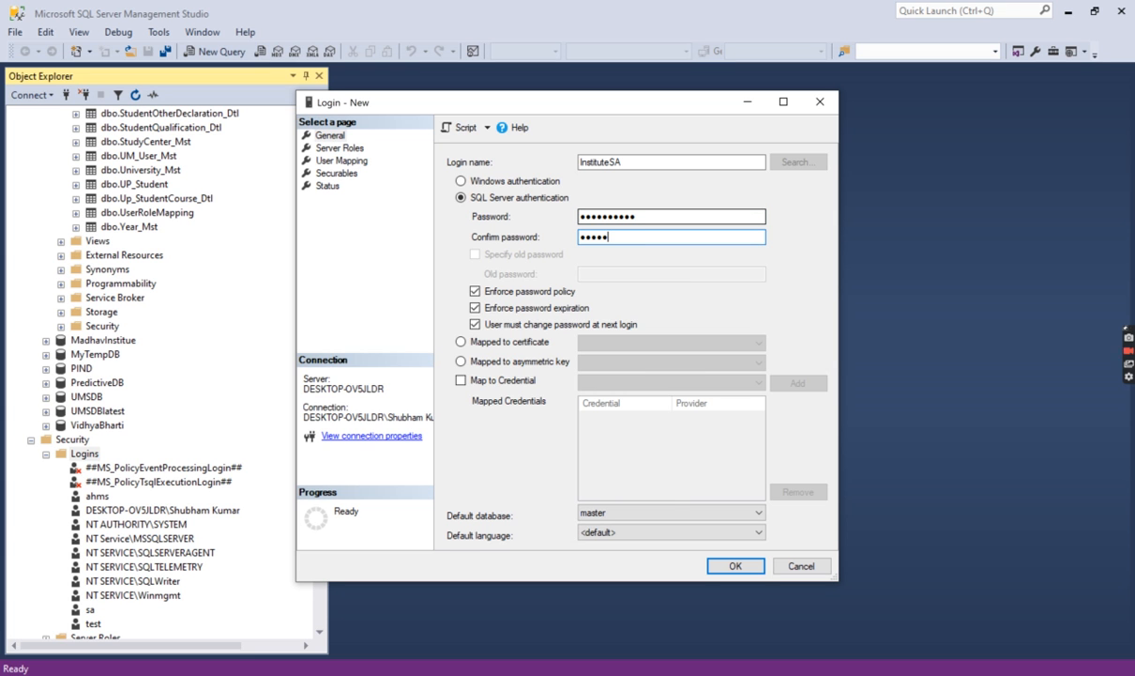
type("•")
Turn off password policy enforcement for the login and set its default database to Institute
left_click(476, 289)
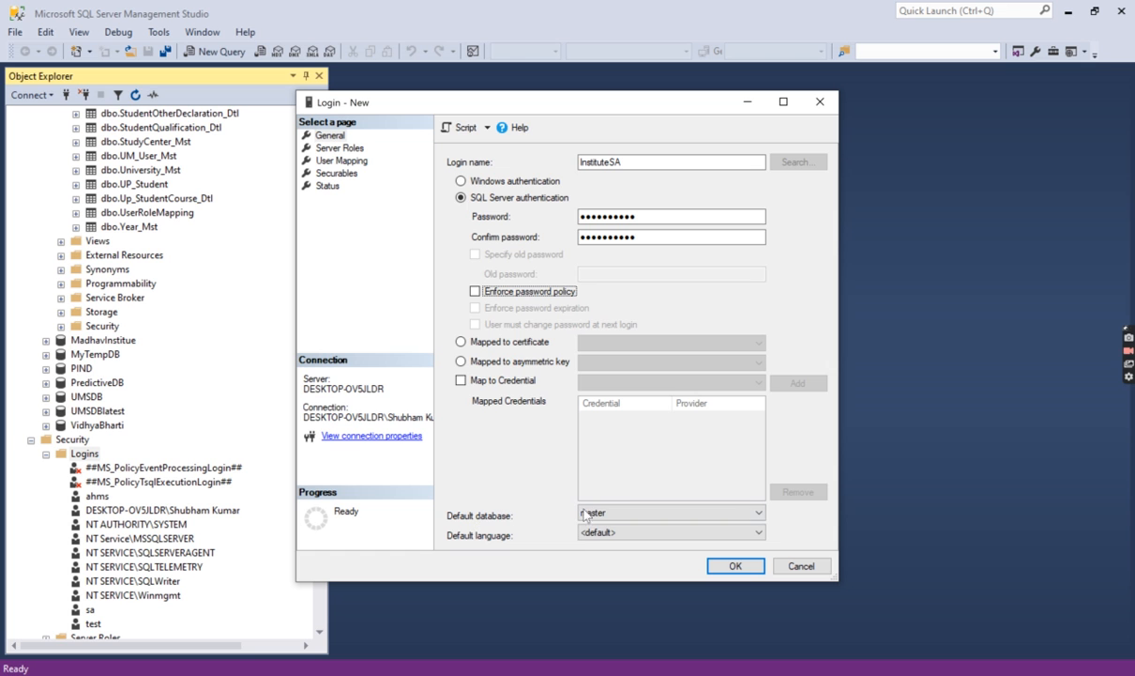
left_click(631, 512)
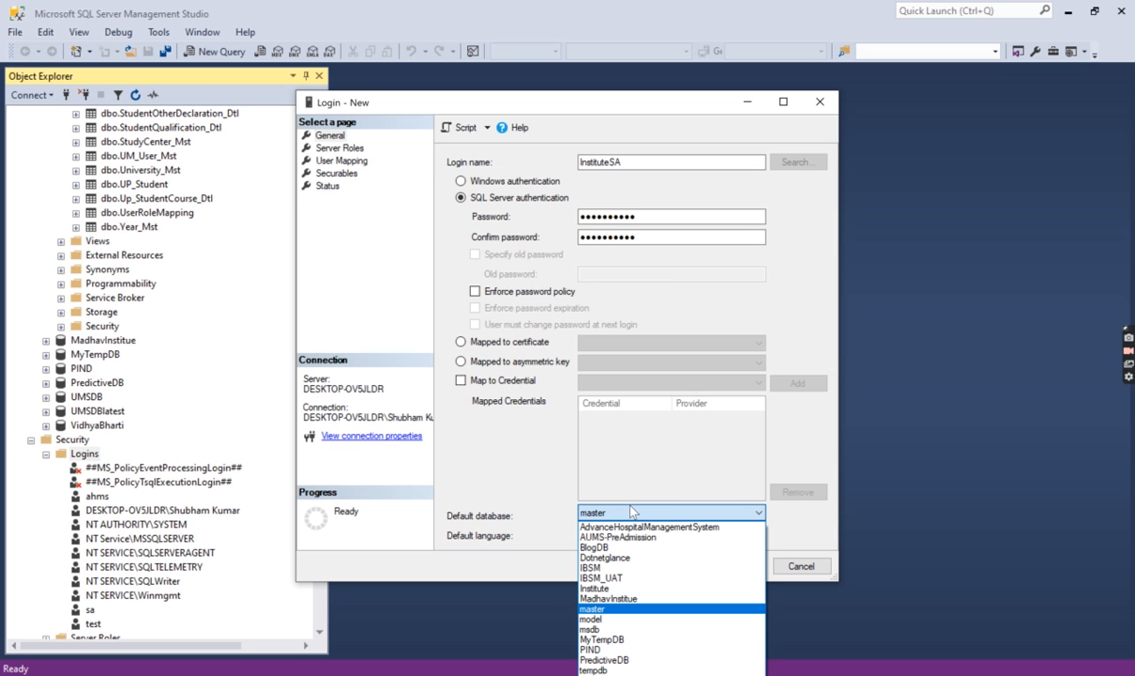
left_click(581, 588)
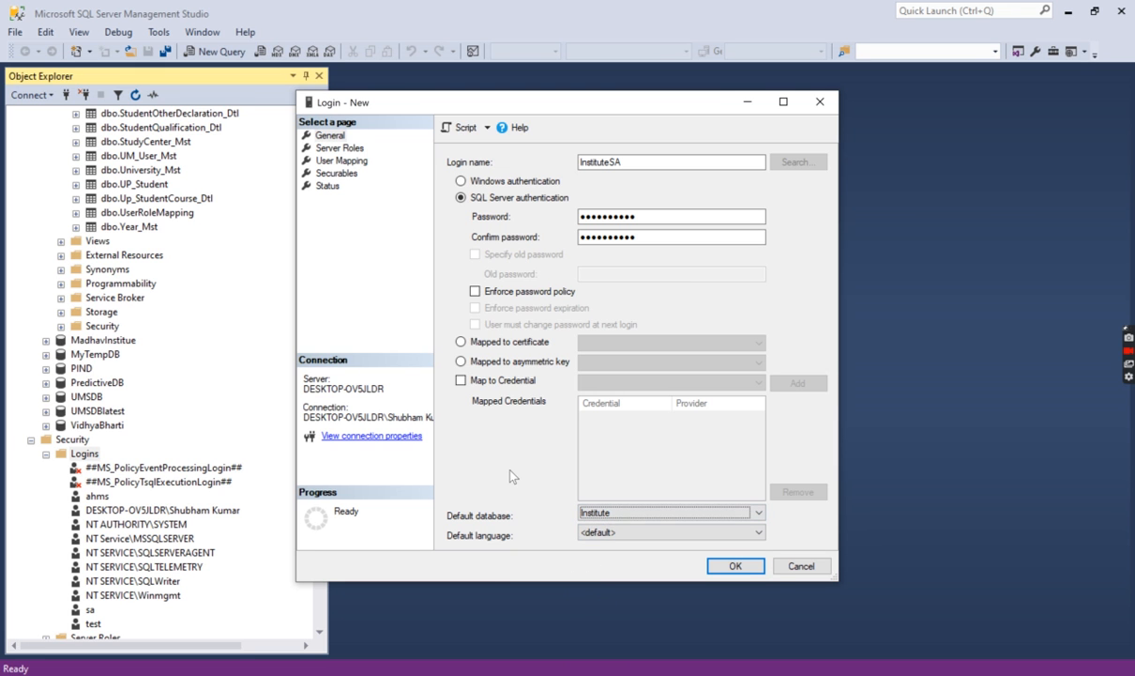
Map the login to the Institute database, review its securables and status settings, and create it
left_click(330, 149)
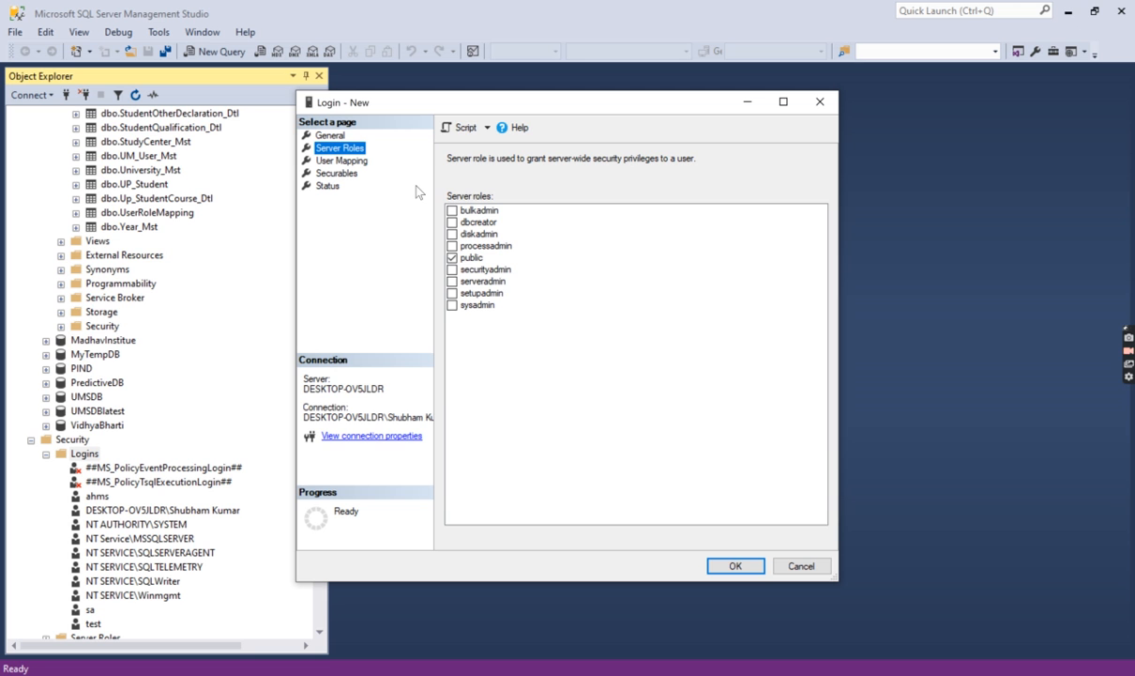
left_click(341, 161)
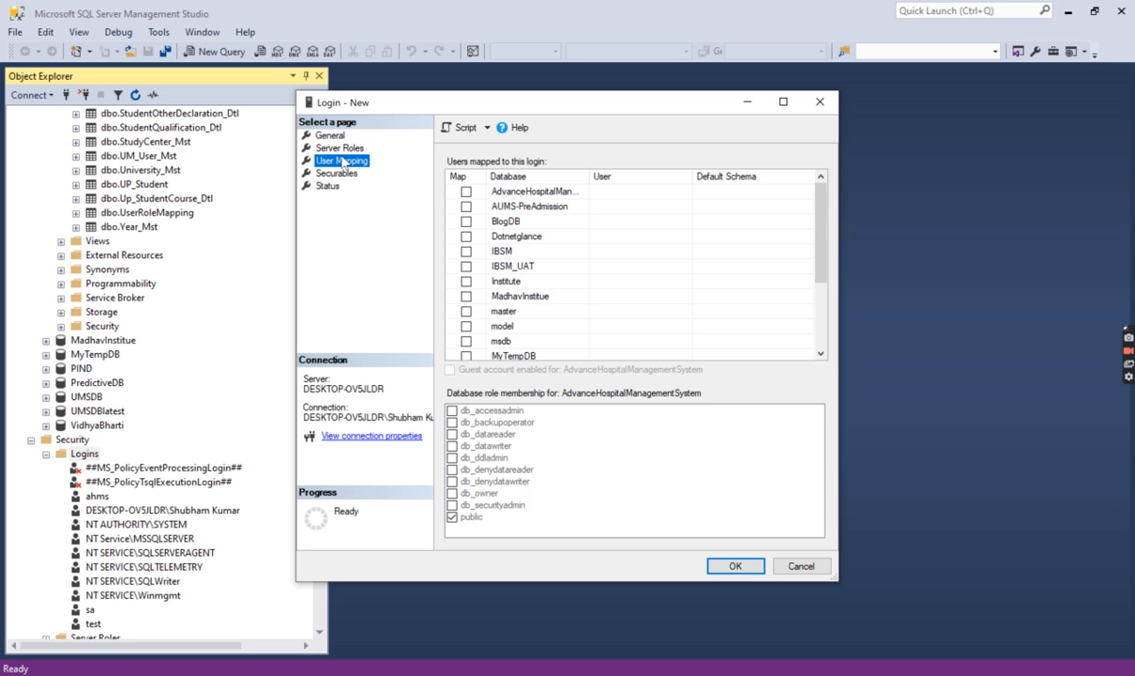
left_click(467, 281)
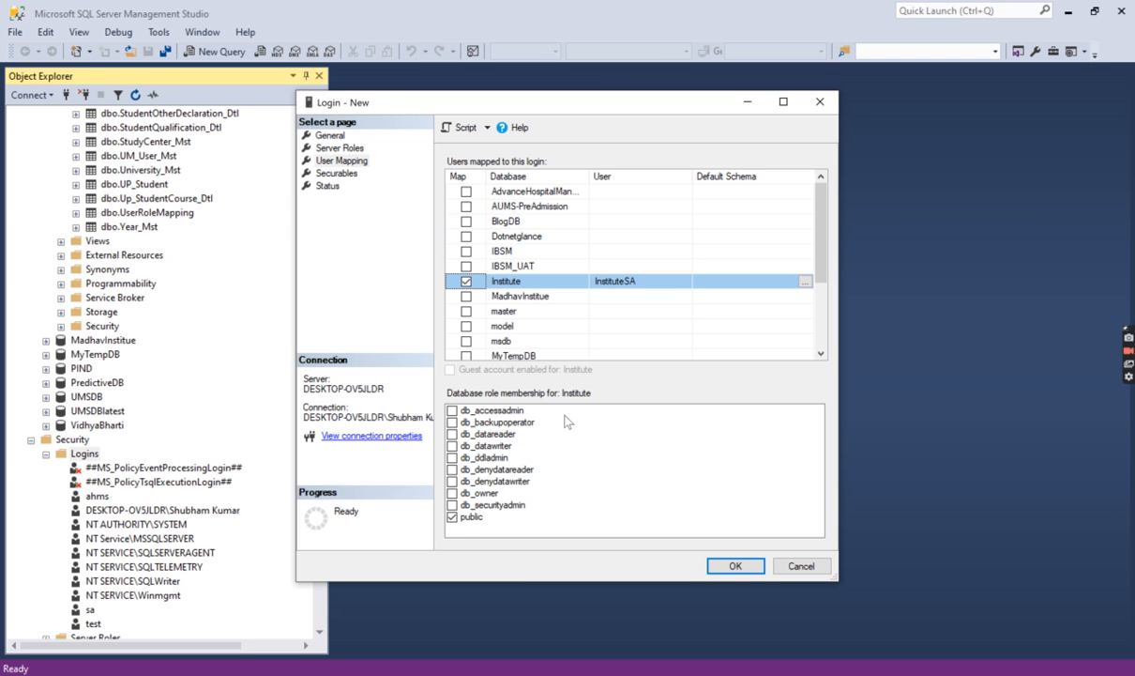
left_click(319, 172)
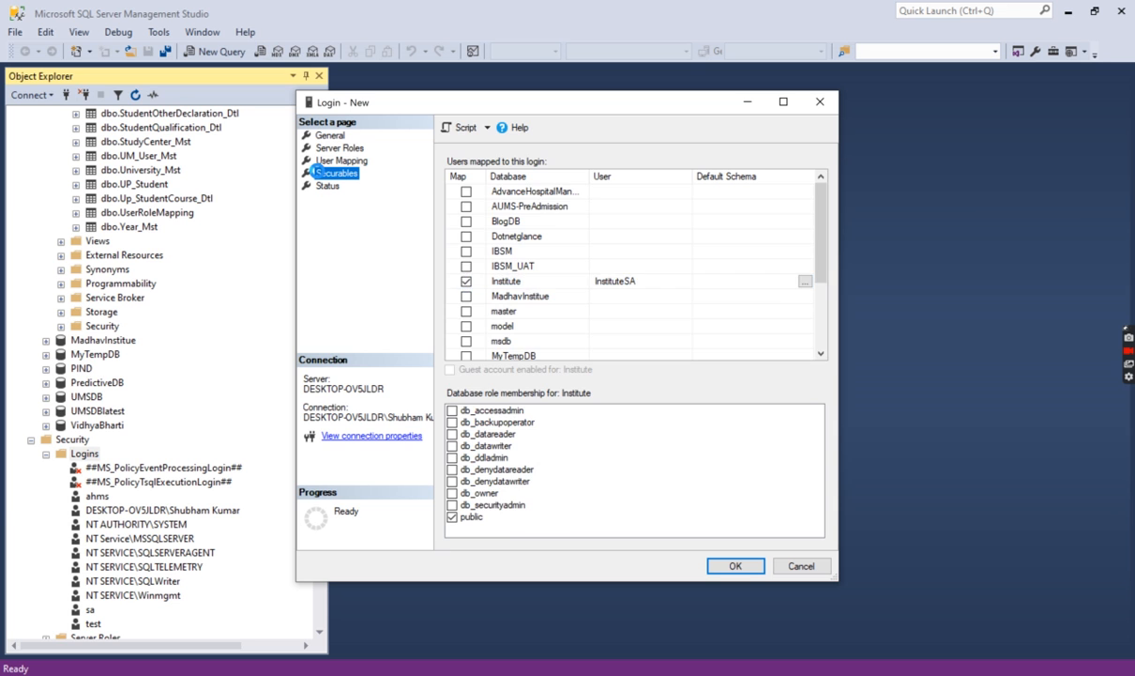
left_click(321, 186)
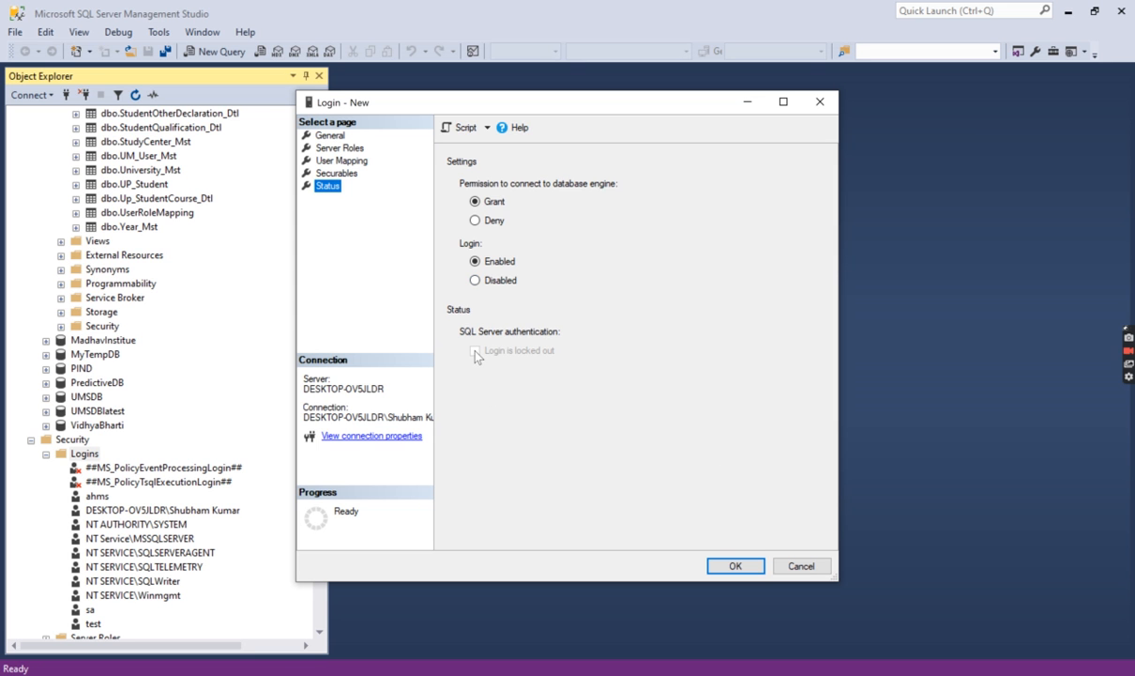
left_click(739, 567)
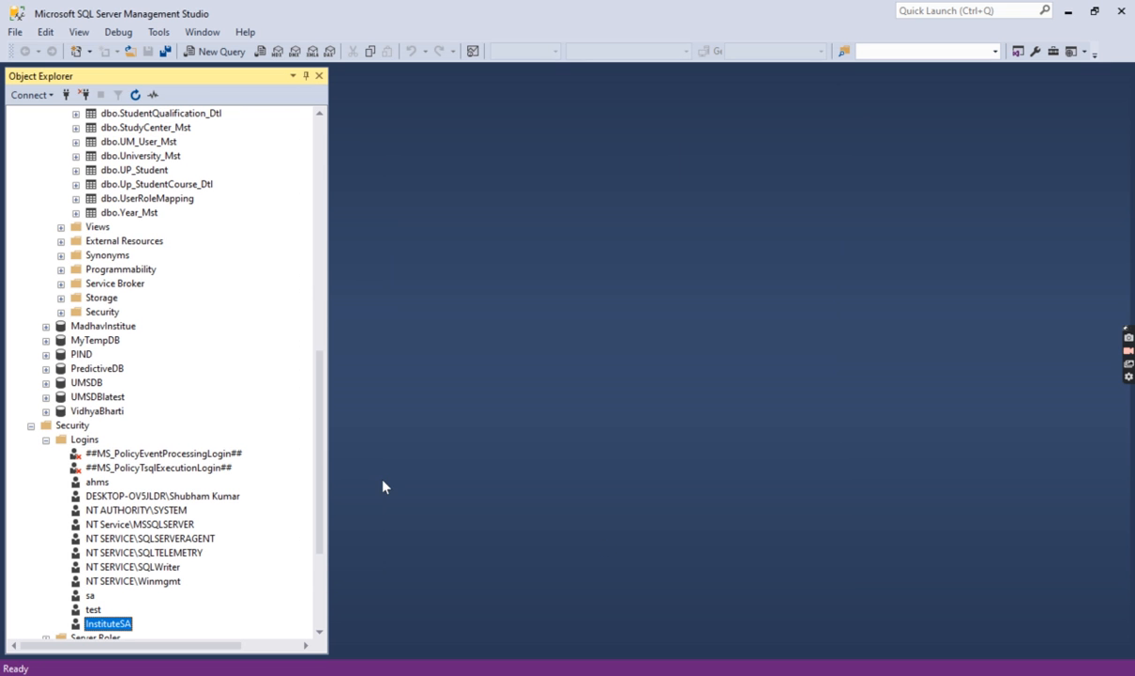
Collapse the Institute database and open another connection to the server with SQL Server Authentication, using login institutesa and its password
left_click_drag(322, 339, 321, 149)
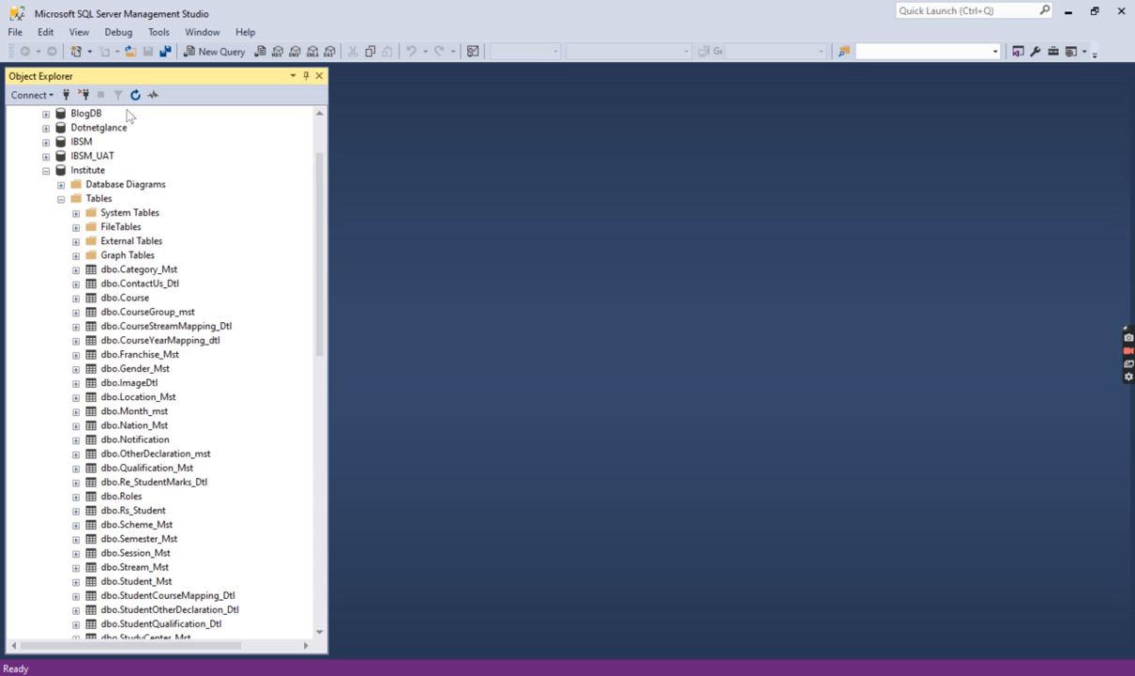
left_click(47, 171)
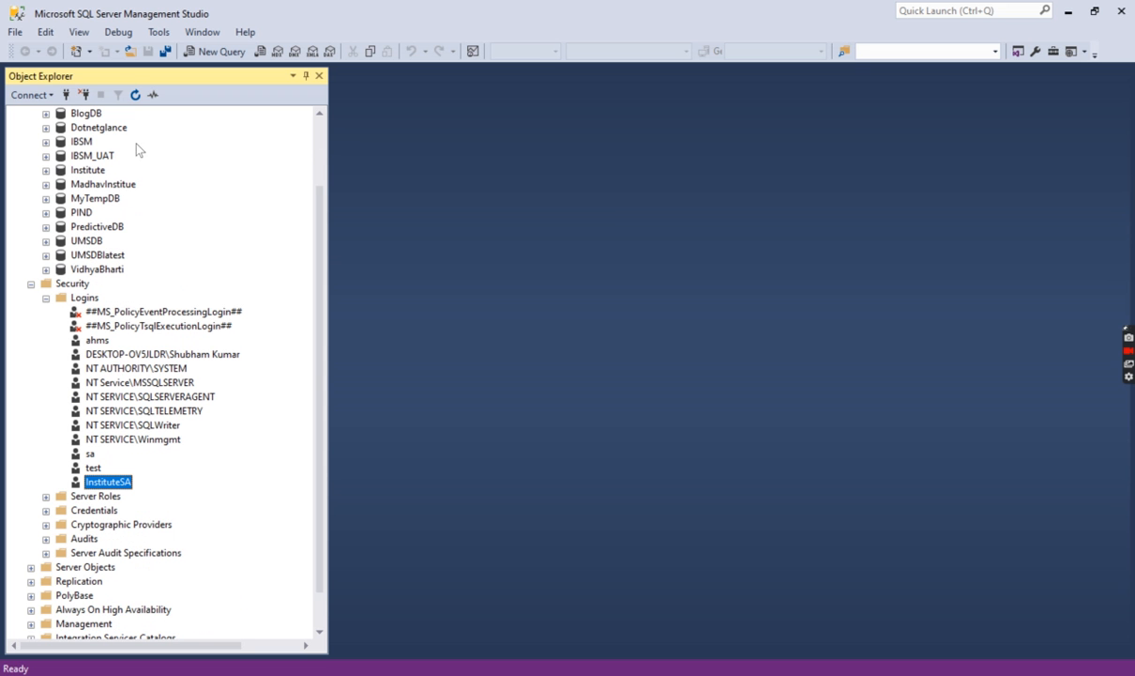
left_click(65, 94)
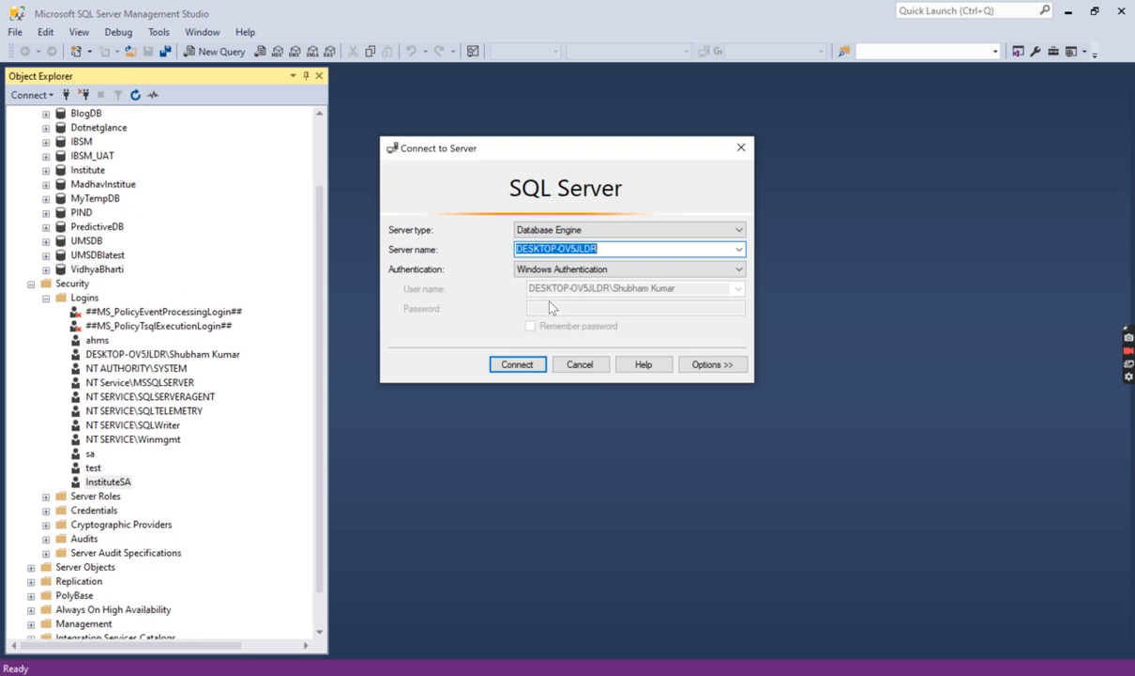
left_click(672, 269)
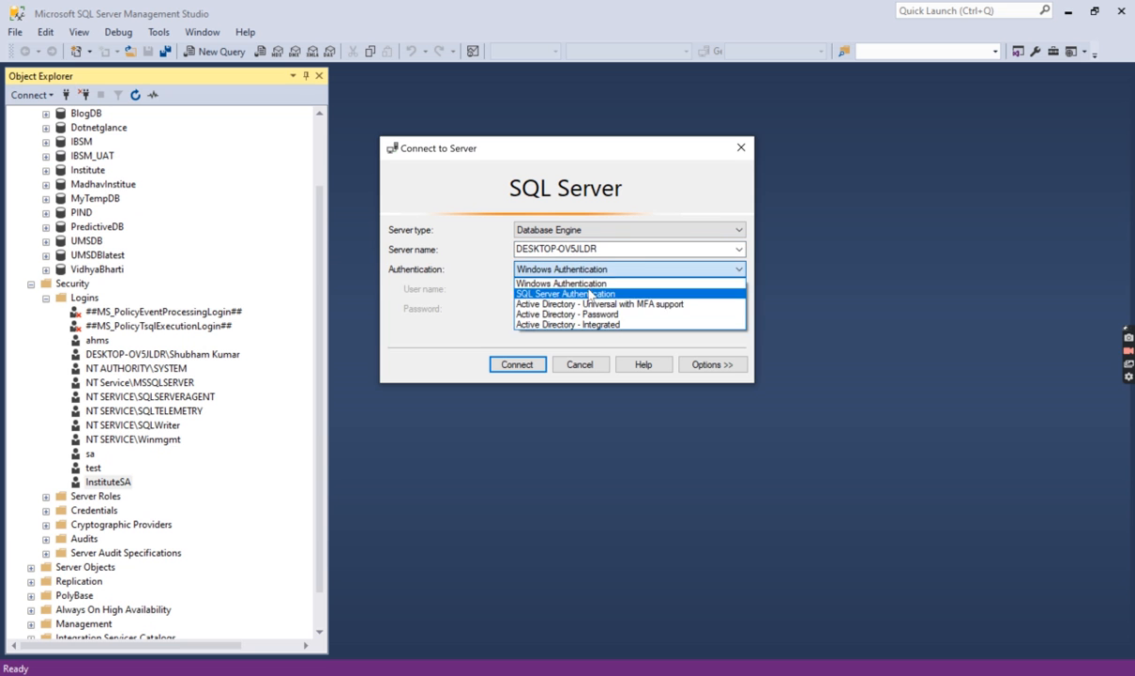
left_click(591, 294)
type("I")
type("nw")
type("titute")
left_click(528, 308)
type("****")
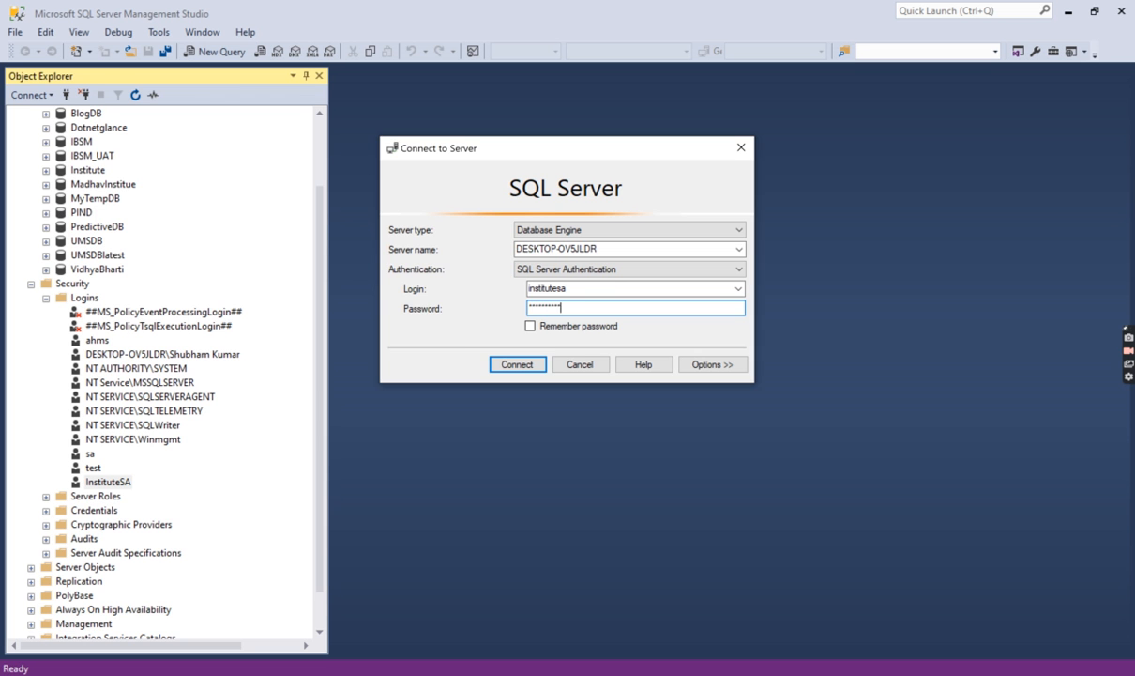
key("Return")
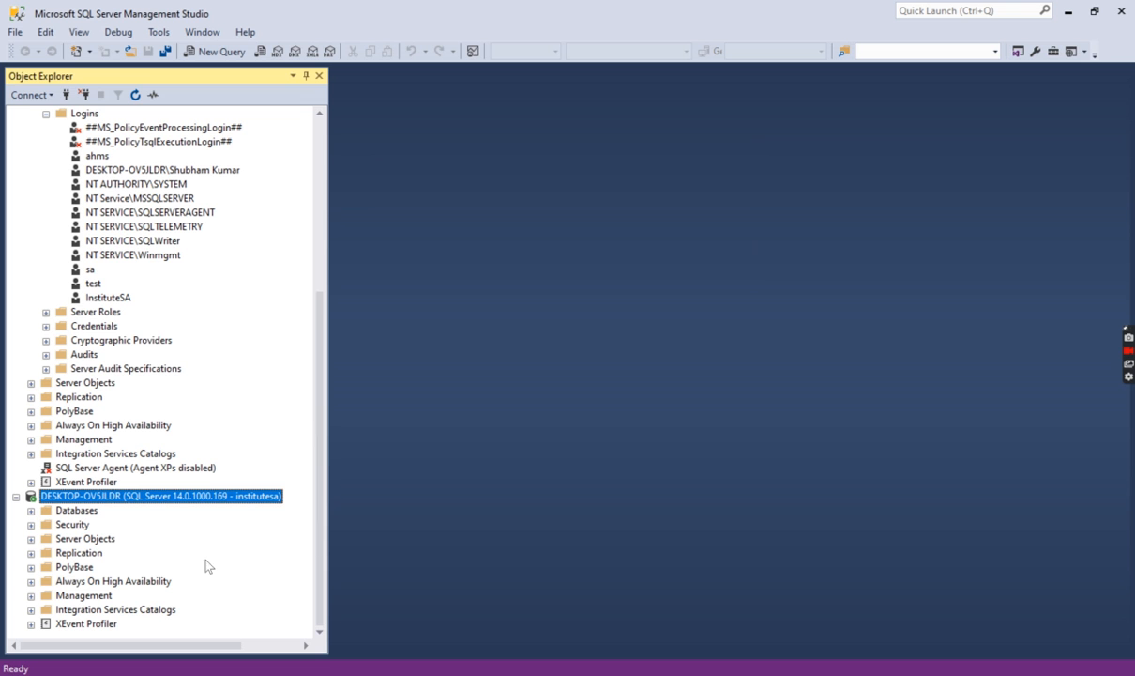
List the databases under the institutesa connection and try to expand AdvanceHospitalManagementSystem
left_click(31, 510)
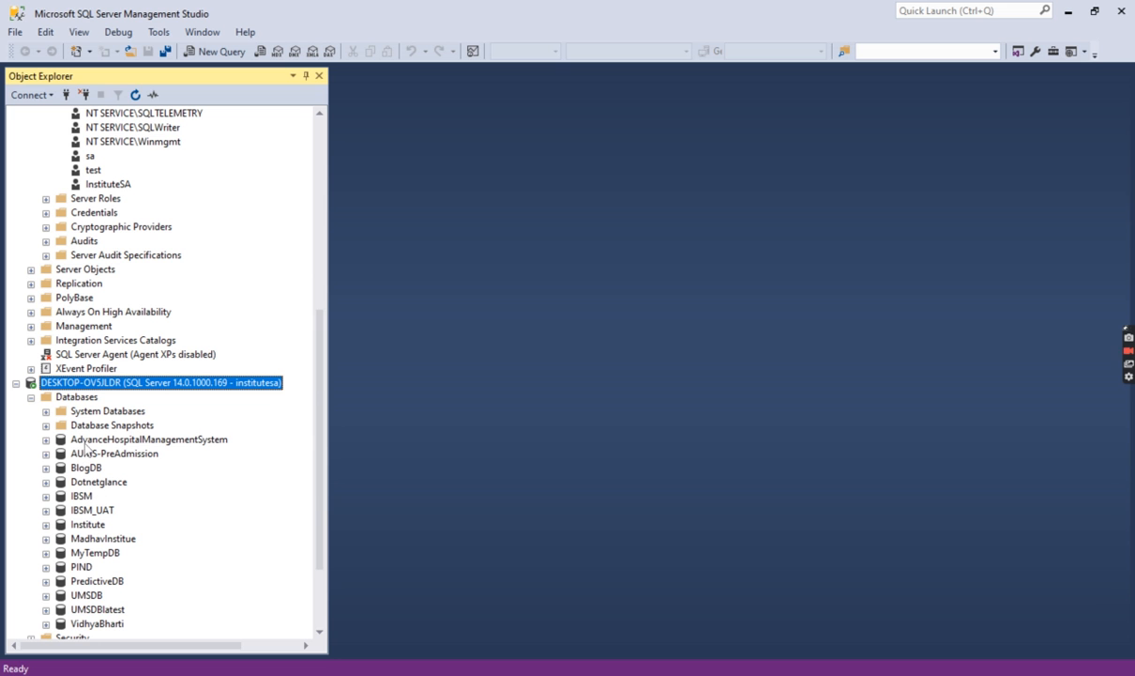
left_click(46, 439)
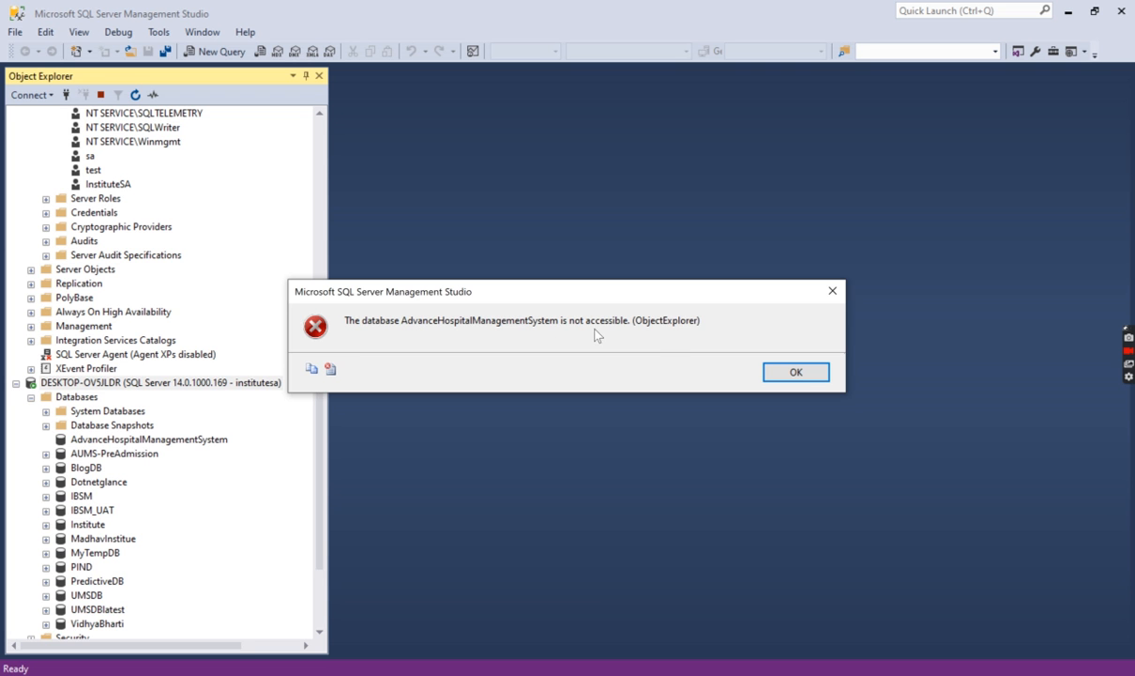
left_click(796, 373)
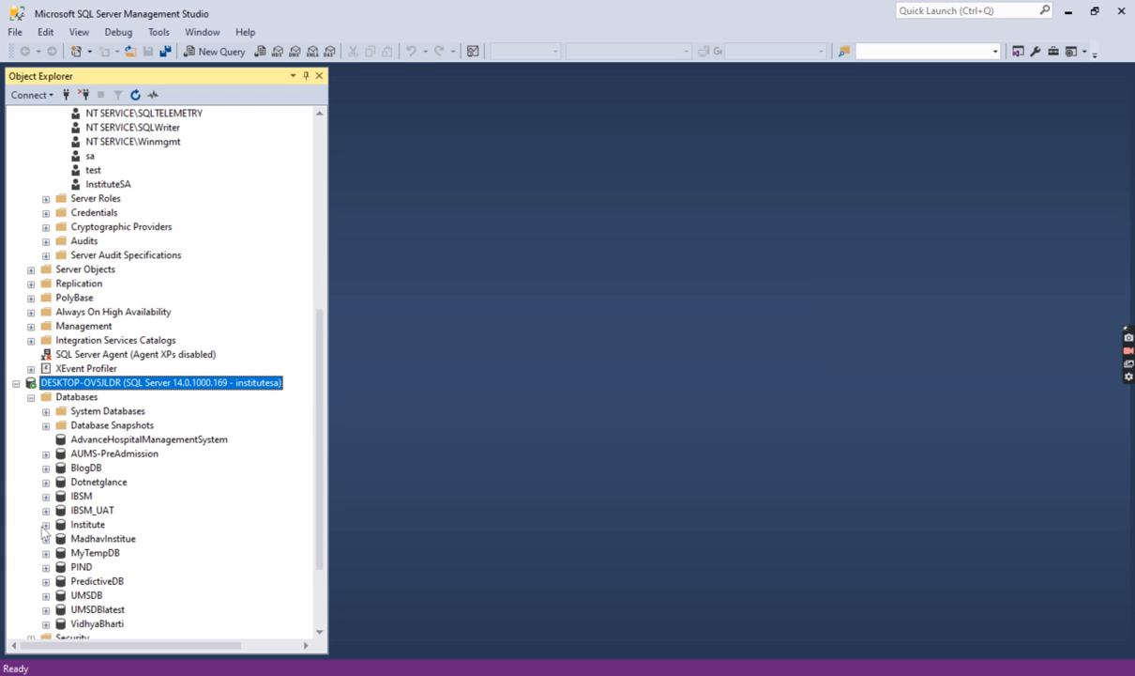
Expand the Institute database under the institutesa connection and check which tables its Tables folder offers
left_click(45, 525)
left_click(61, 524)
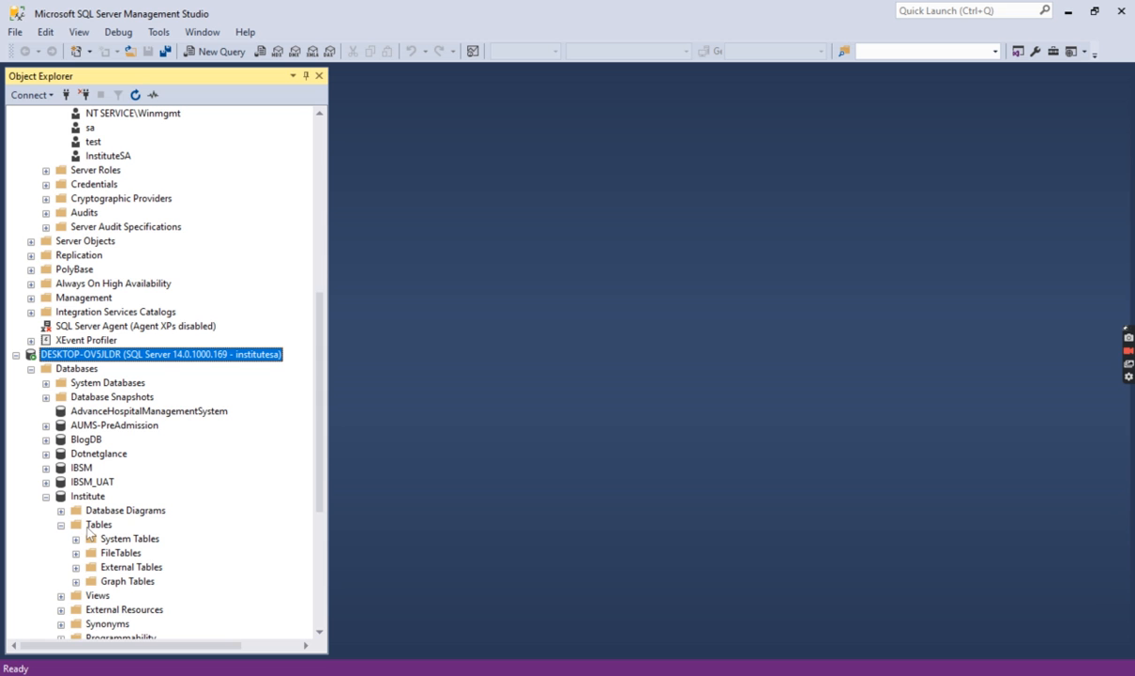
left_click(61, 524)
left_click(61, 525)
left_click(61, 524)
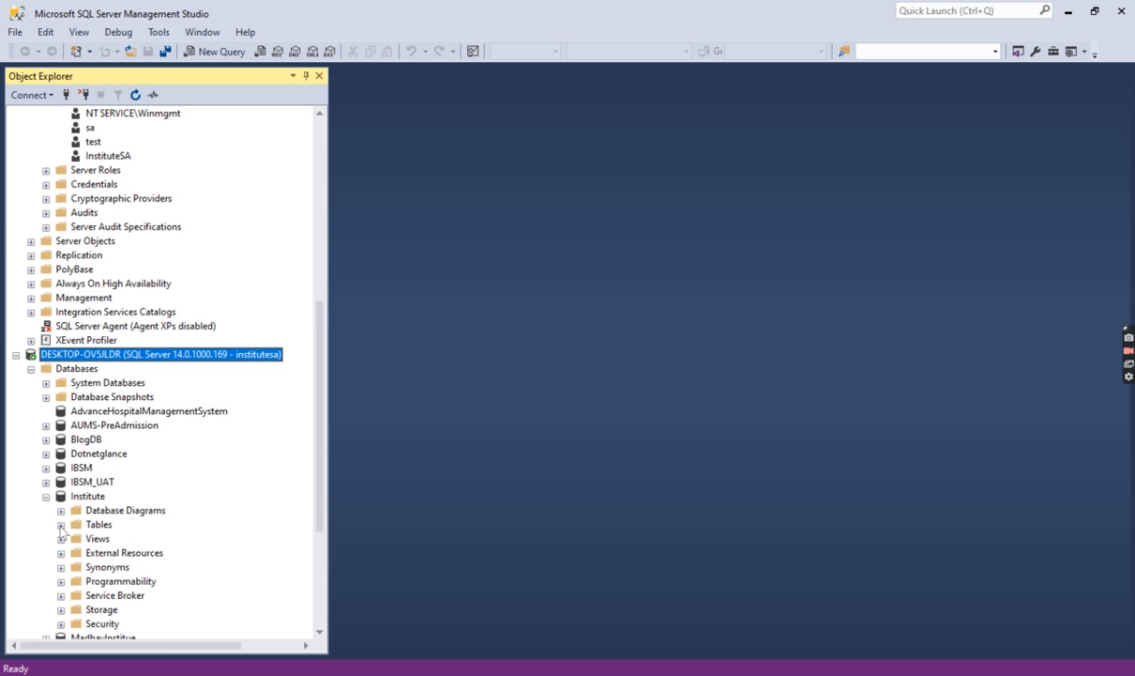
Review the securables and user mapping in the InstituteSA login's properties under the original connection, and close them
left_click_drag(320, 315, 321, 129)
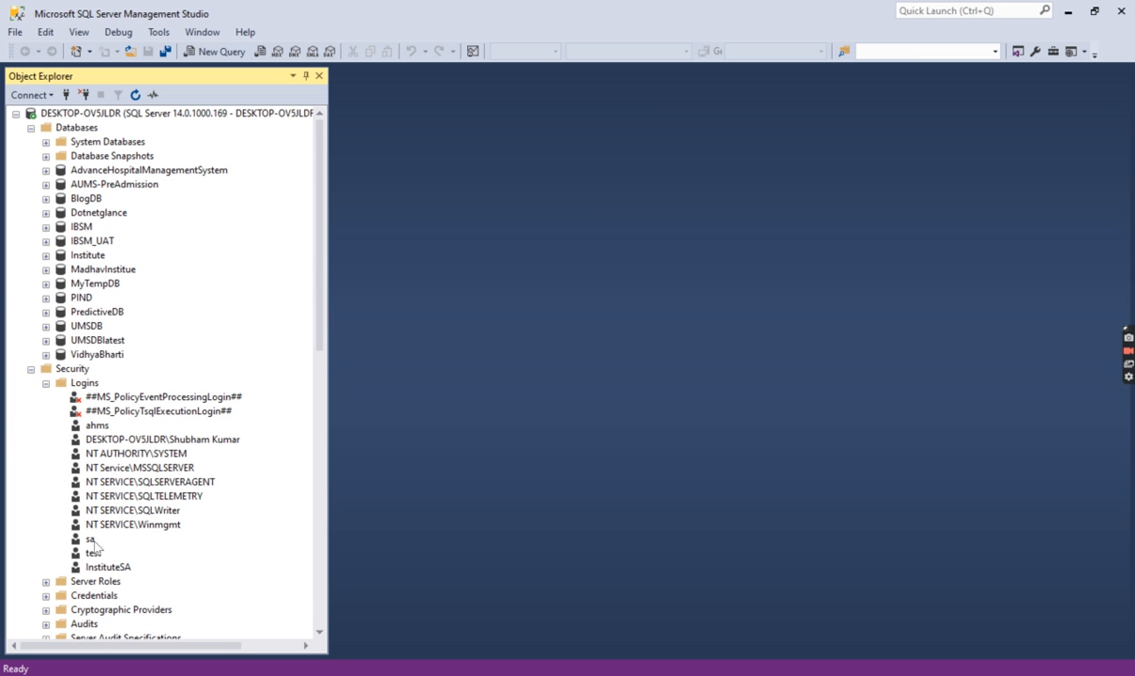
right_click(113, 567)
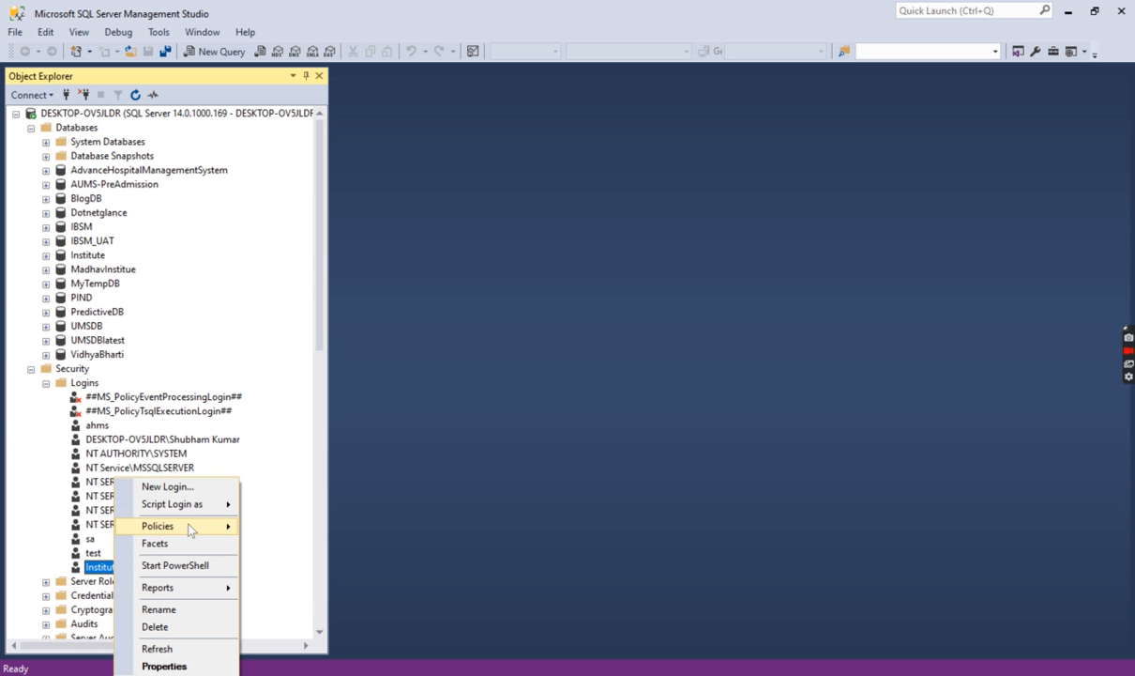
left_click(164, 666)
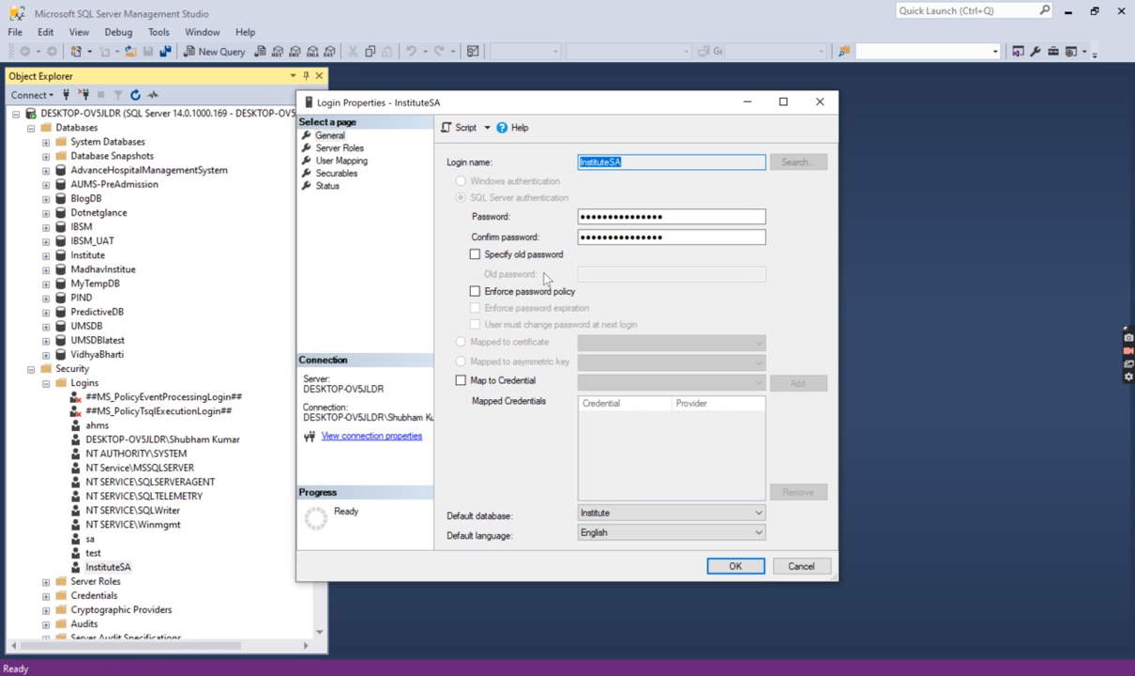
left_click(339, 174)
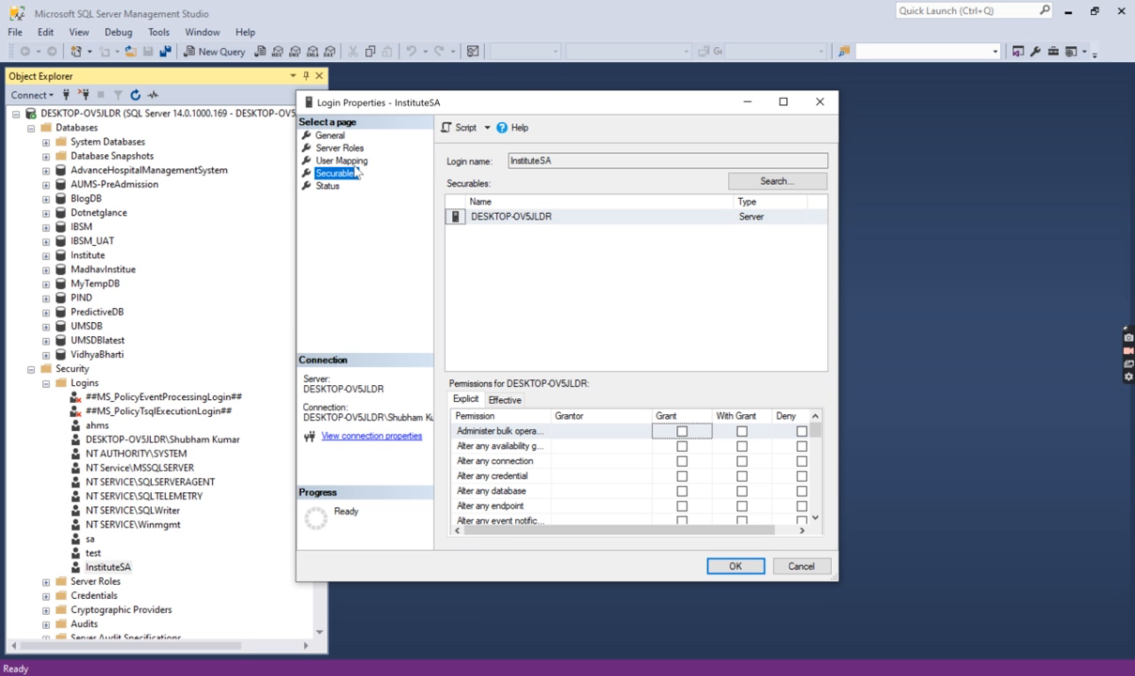
left_click(354, 161)
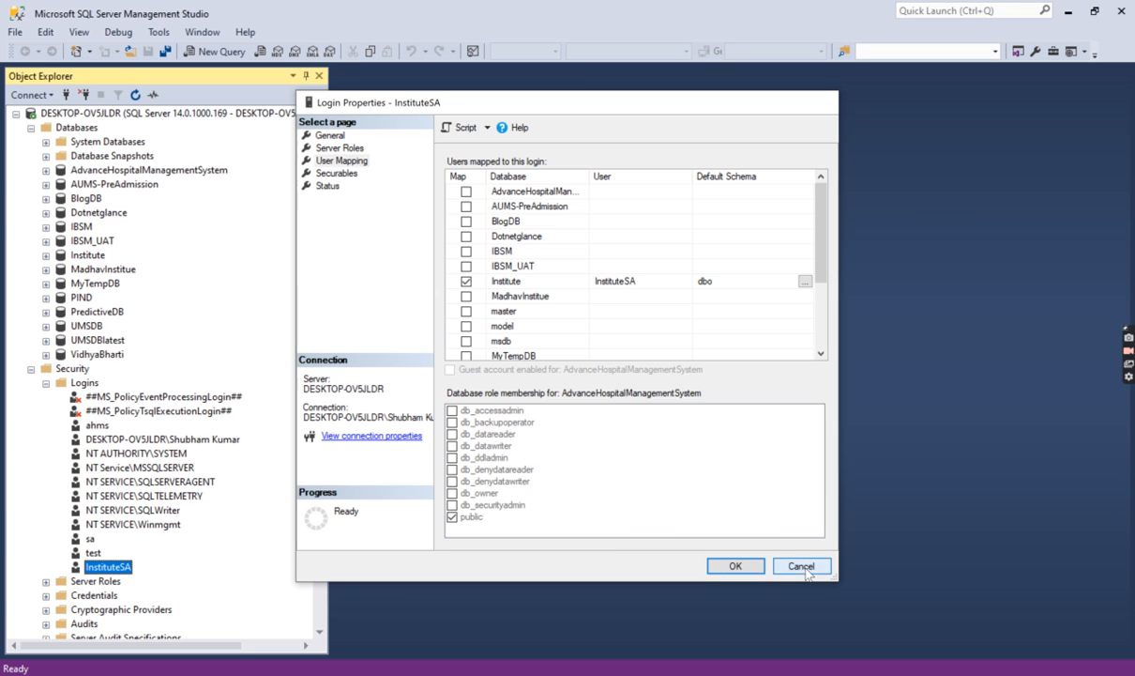
left_click(736, 566)
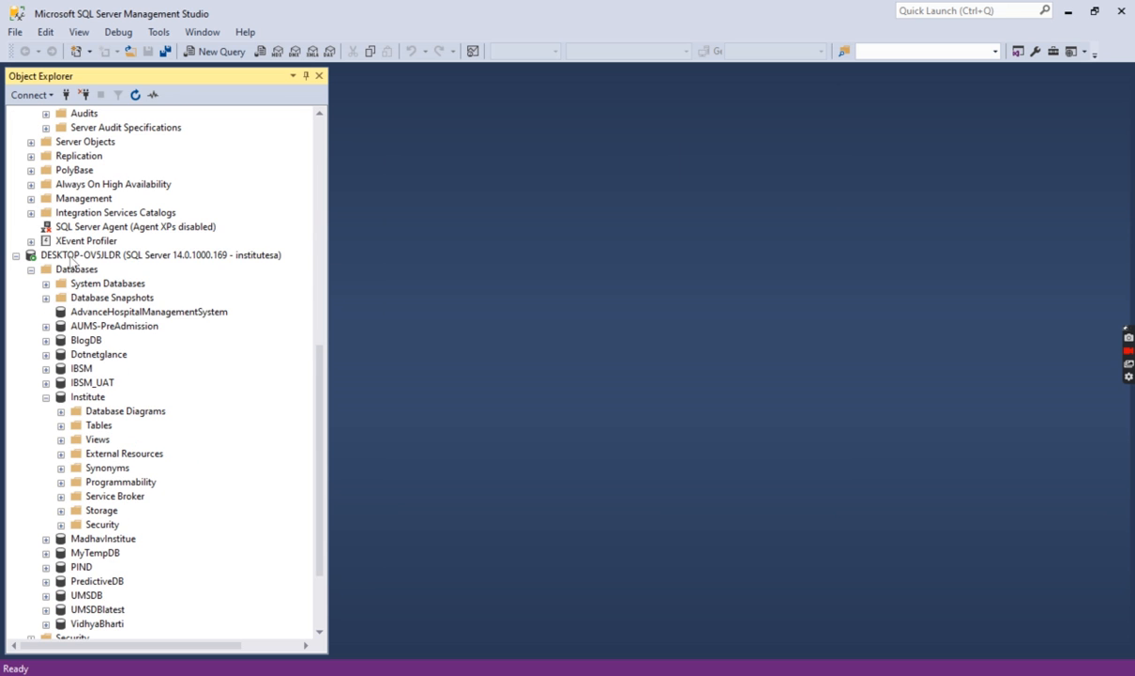
Disconnect the institutesa connection from the server
left_click(69, 252)
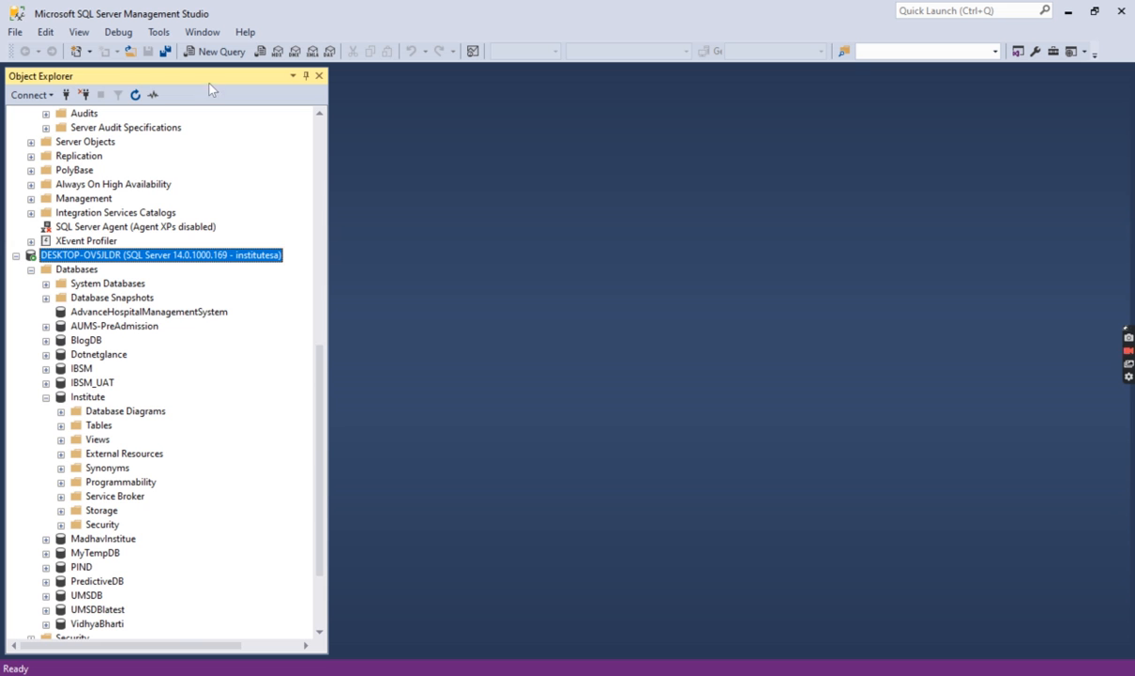
left_click(82, 94)
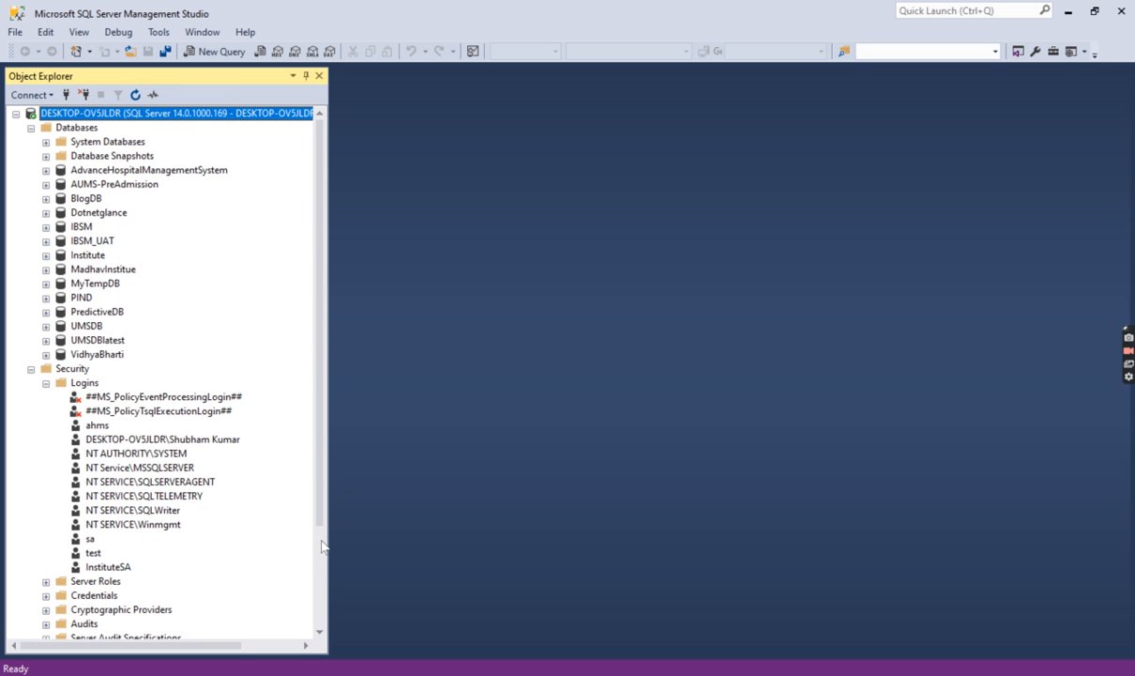
Re-map the InstituteSA login to the Institute database, grant it the db_owner role there, and save the login's properties
right_click(113, 567)
left_click(173, 665)
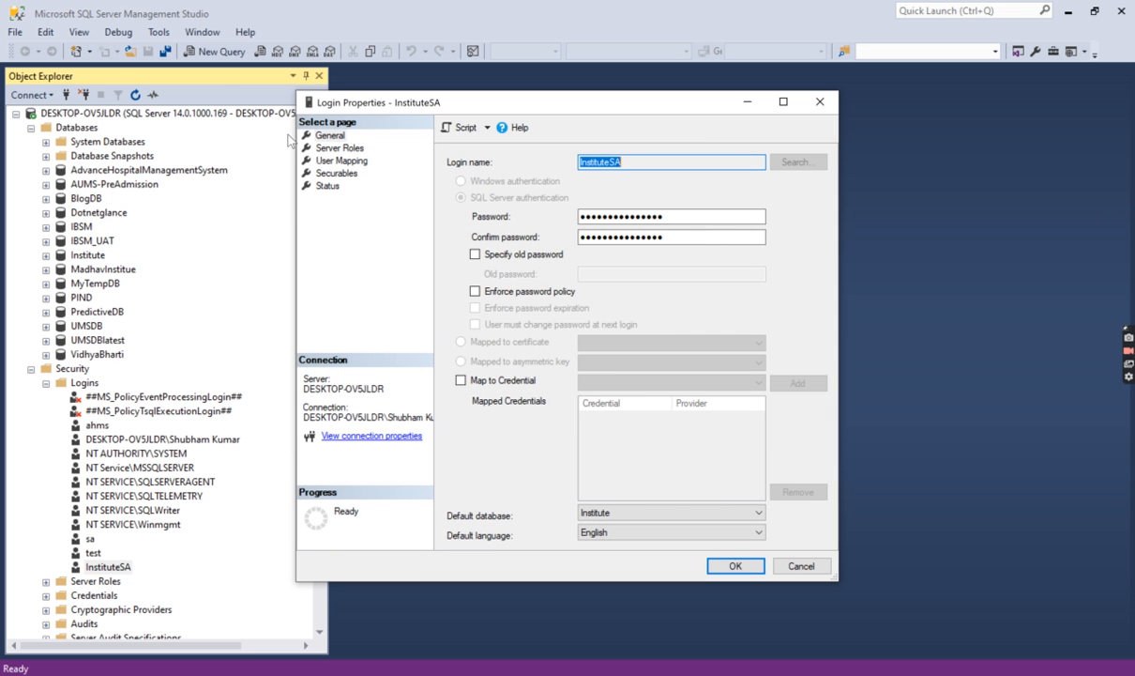
left_click(335, 172)
left_click(354, 163)
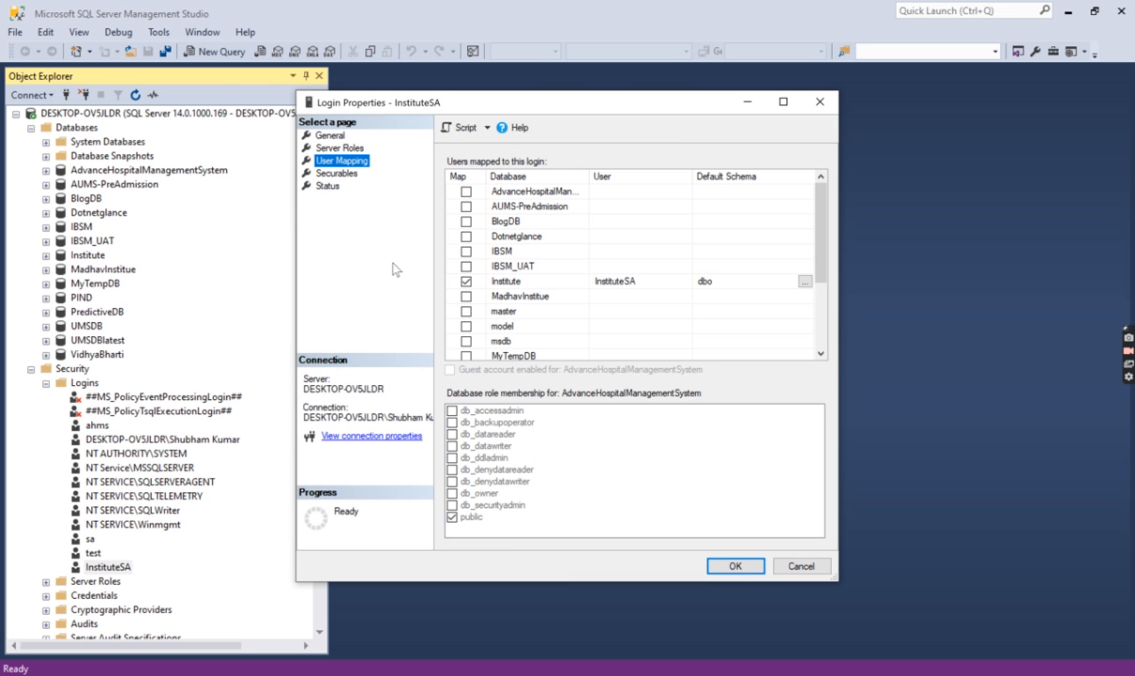
left_click(466, 281)
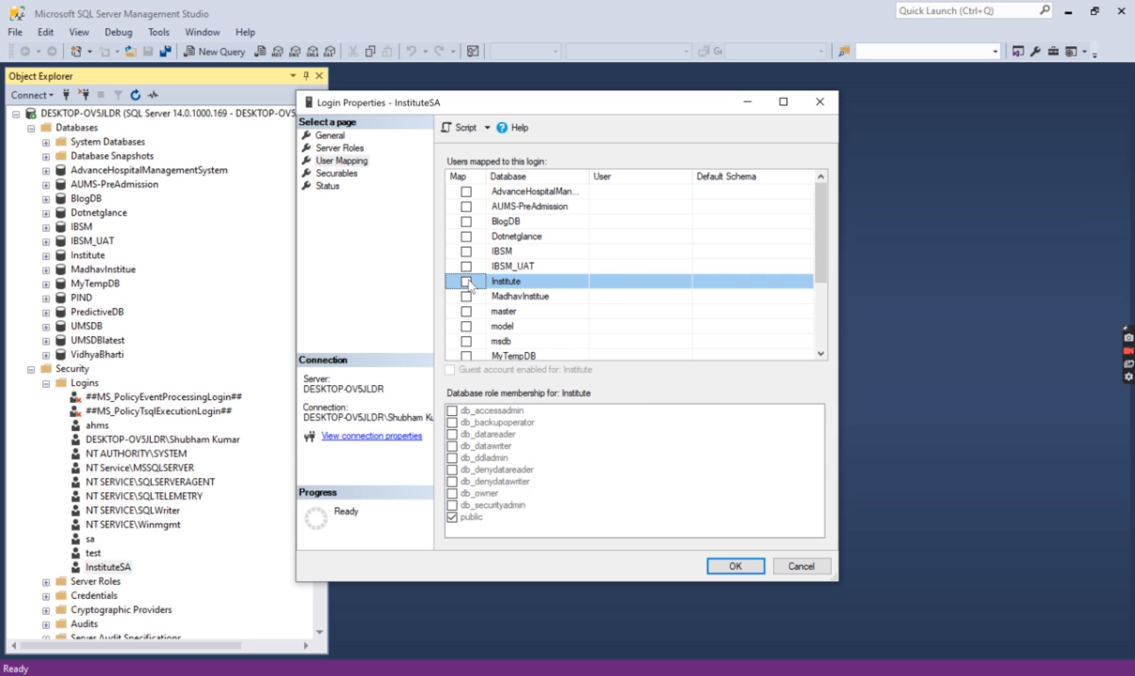
left_click(466, 280)
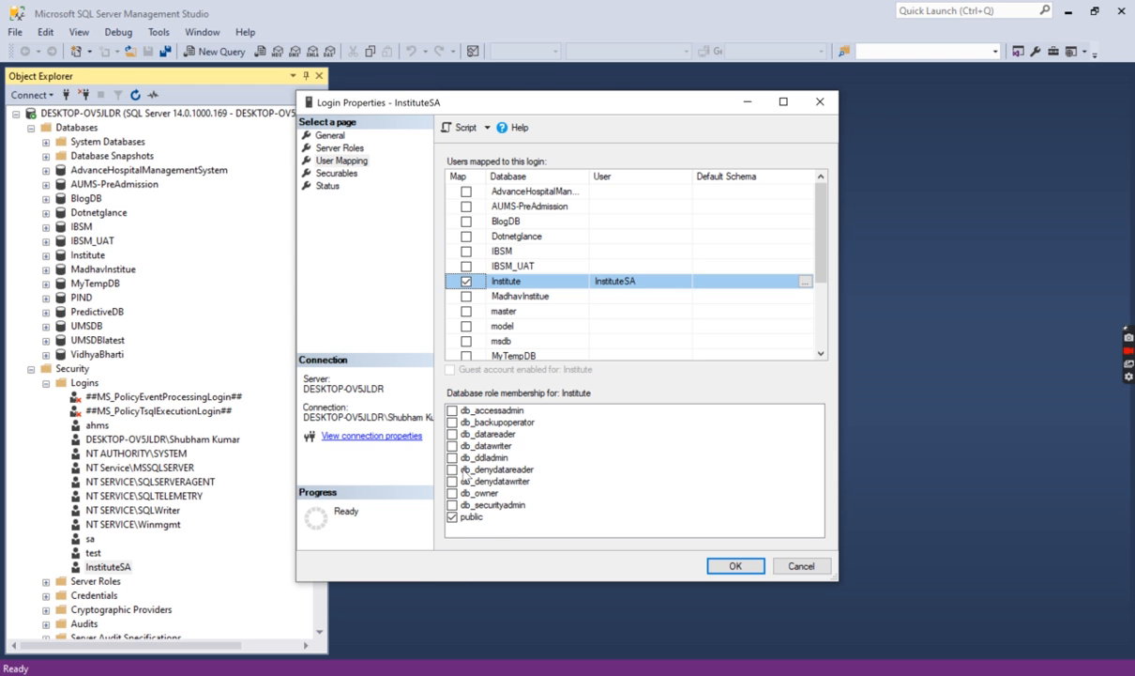
left_click(453, 493)
left_click(453, 493)
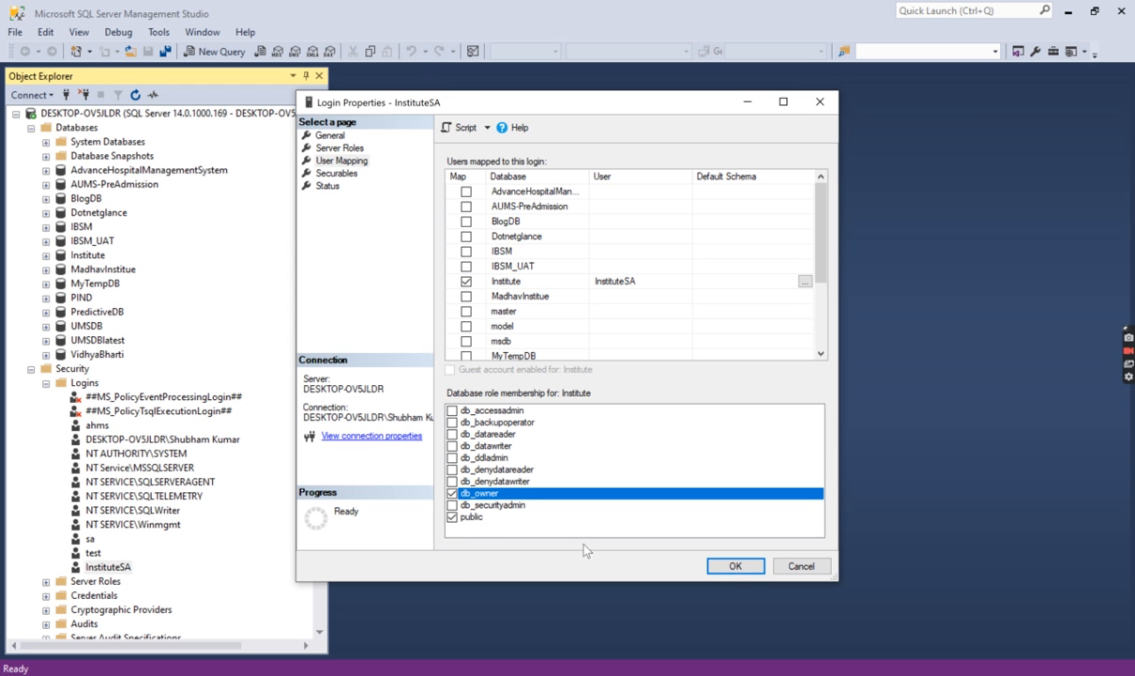
left_click(743, 571)
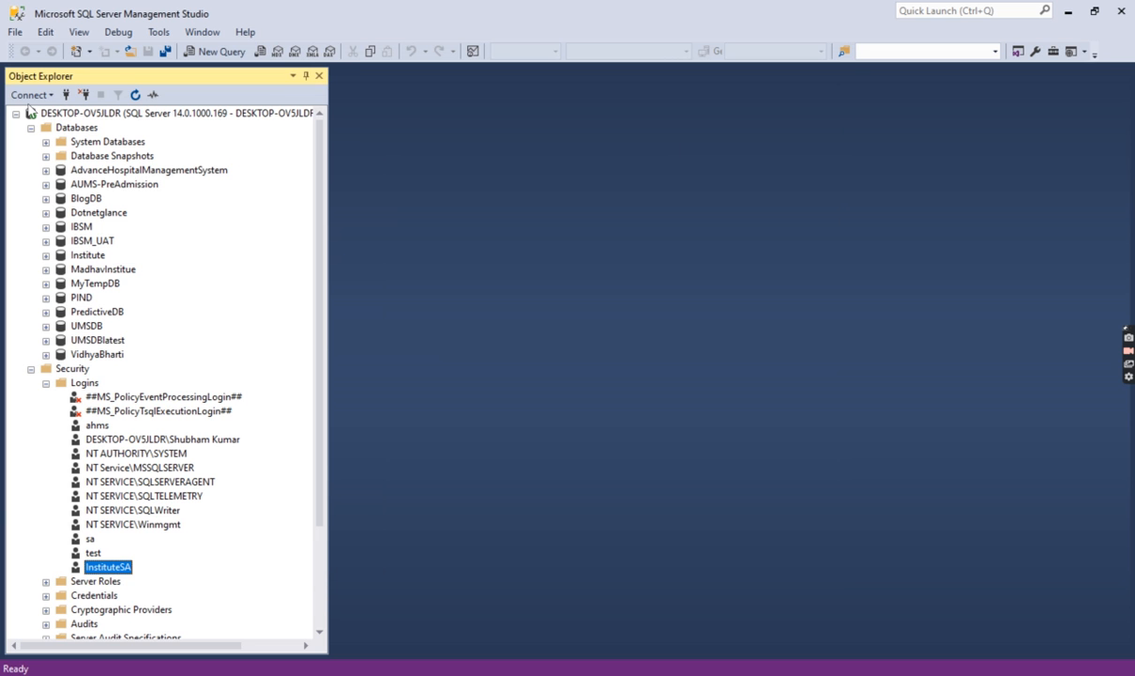
Reconnect to the server with SQL Server Authentication as institutesa, entering the login's password
left_click(65, 94)
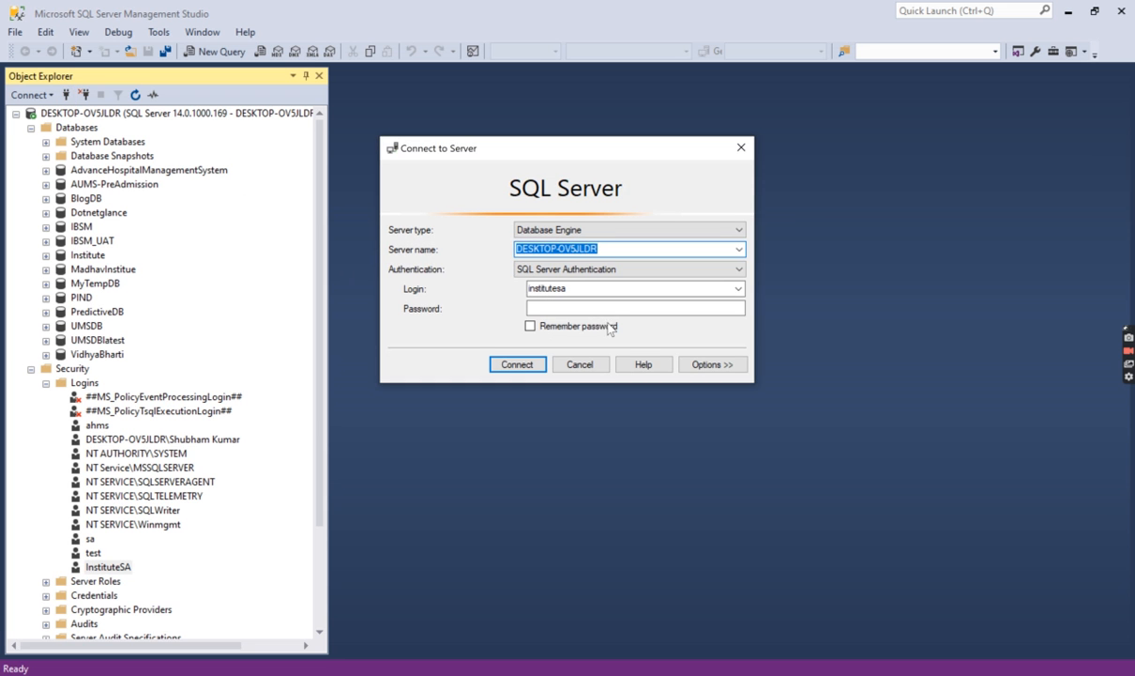
left_click(583, 308)
type("**")
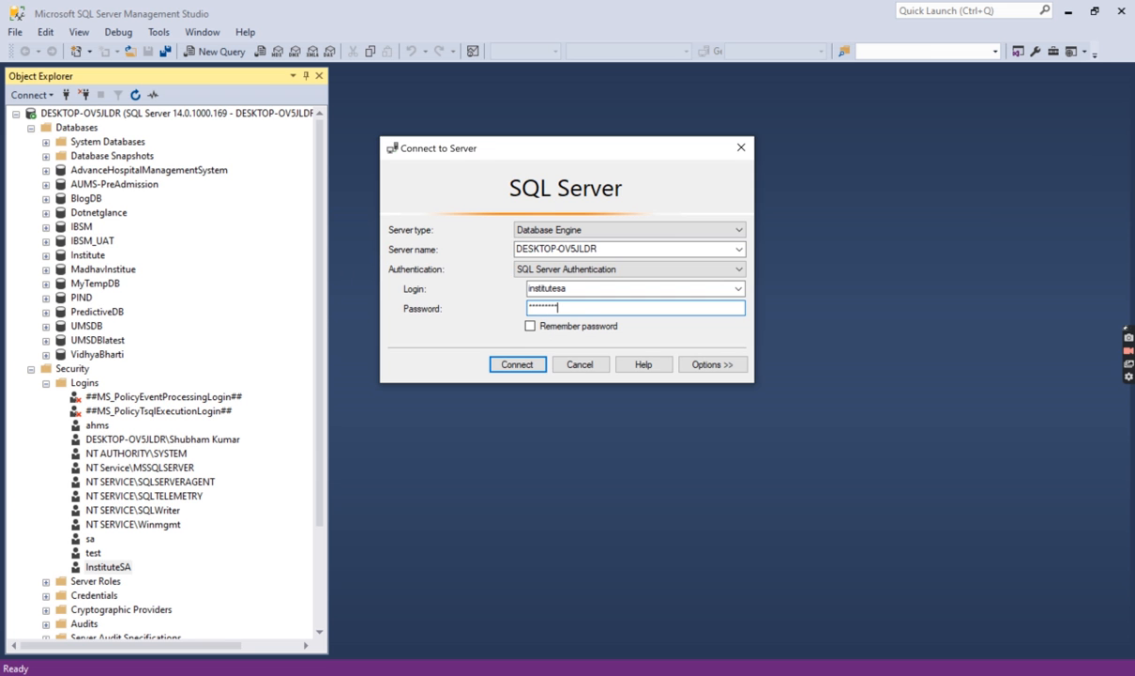
type("********")
key("Return")
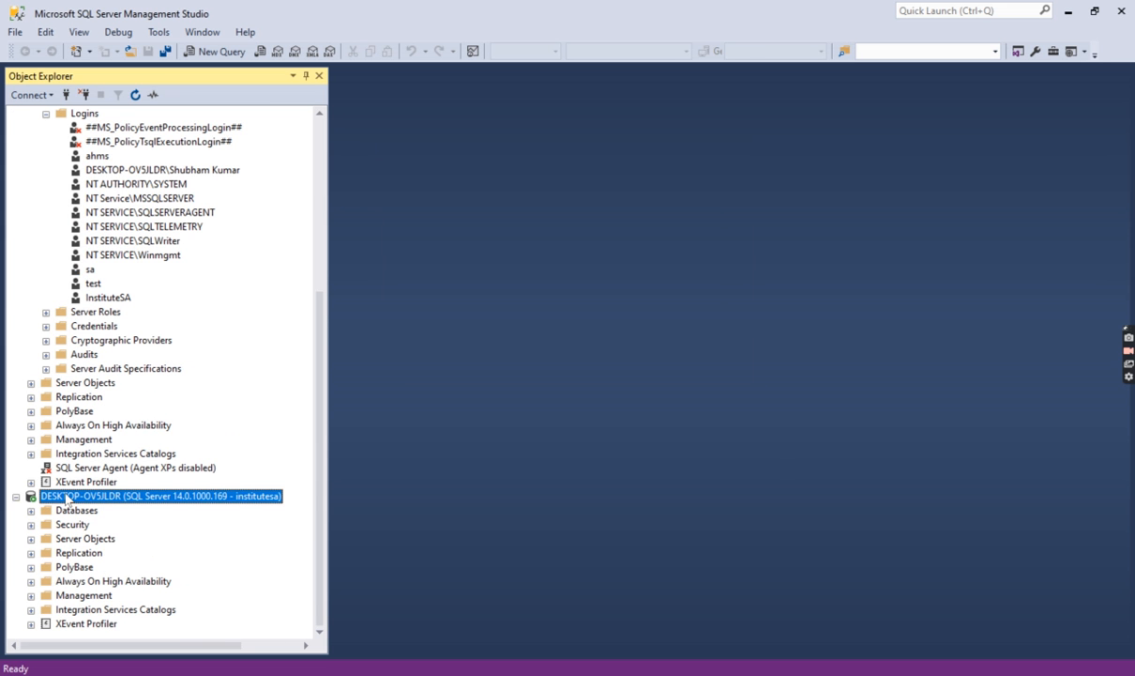
Expand the Institute database's tables under the institutesa connection and open dbo.Category_Mst with Edit Top 200 Rows
left_click(31, 510)
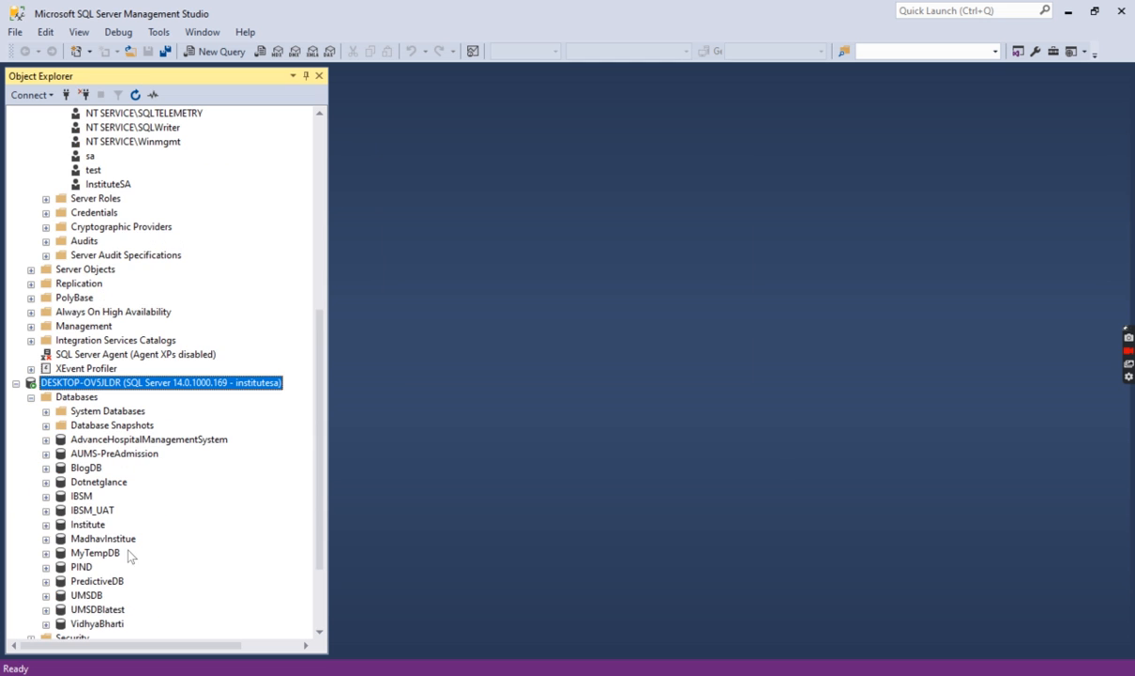
left_click(46, 523)
left_click(56, 524)
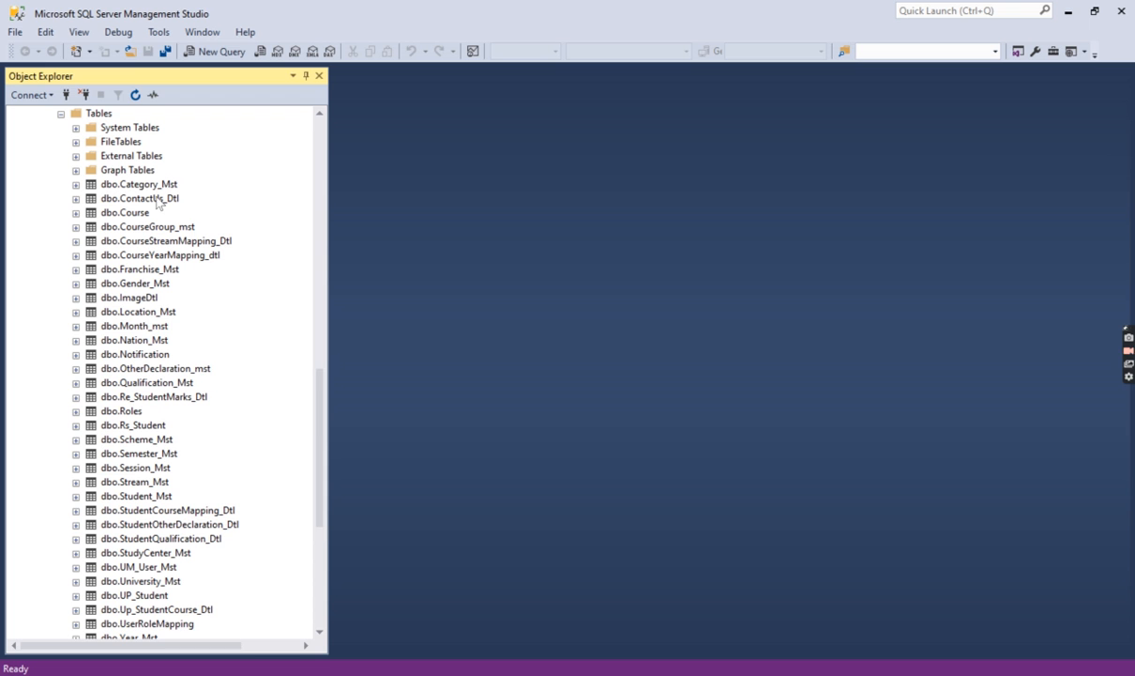
left_click(155, 186)
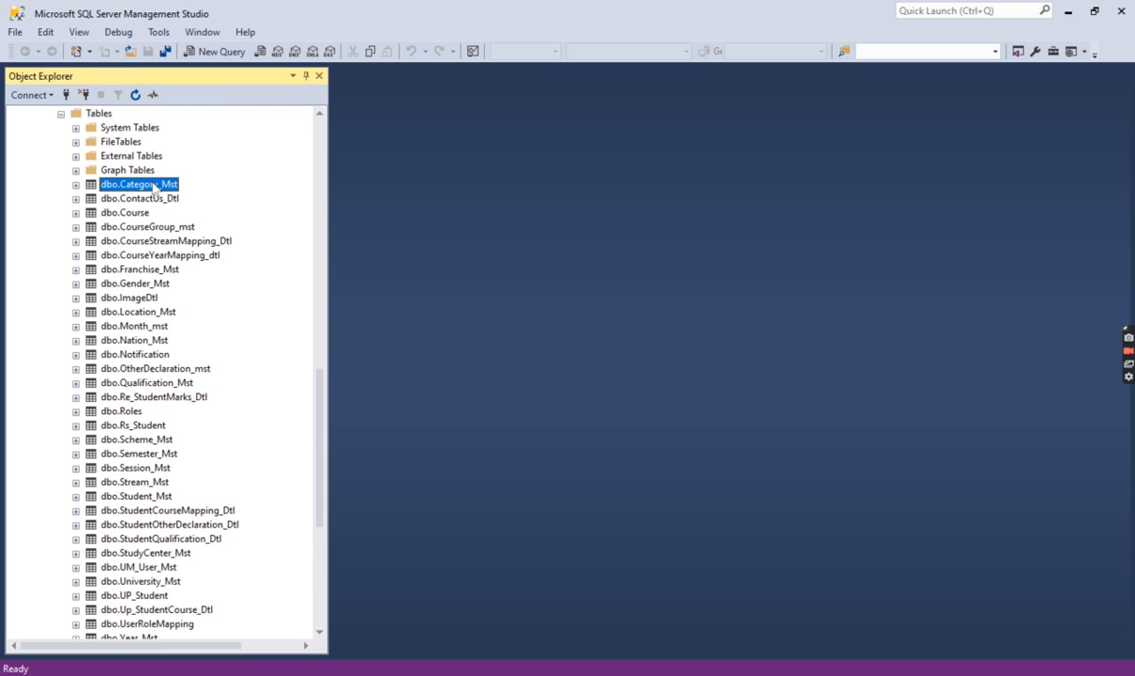
right_click(124, 184)
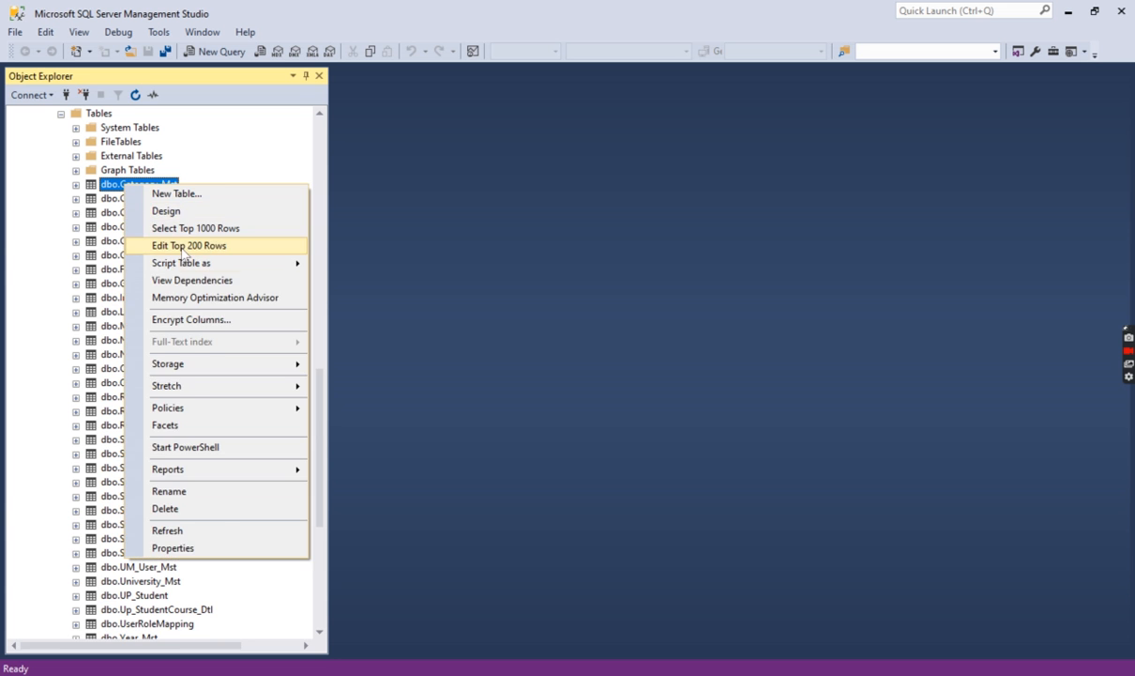
left_click(182, 248)
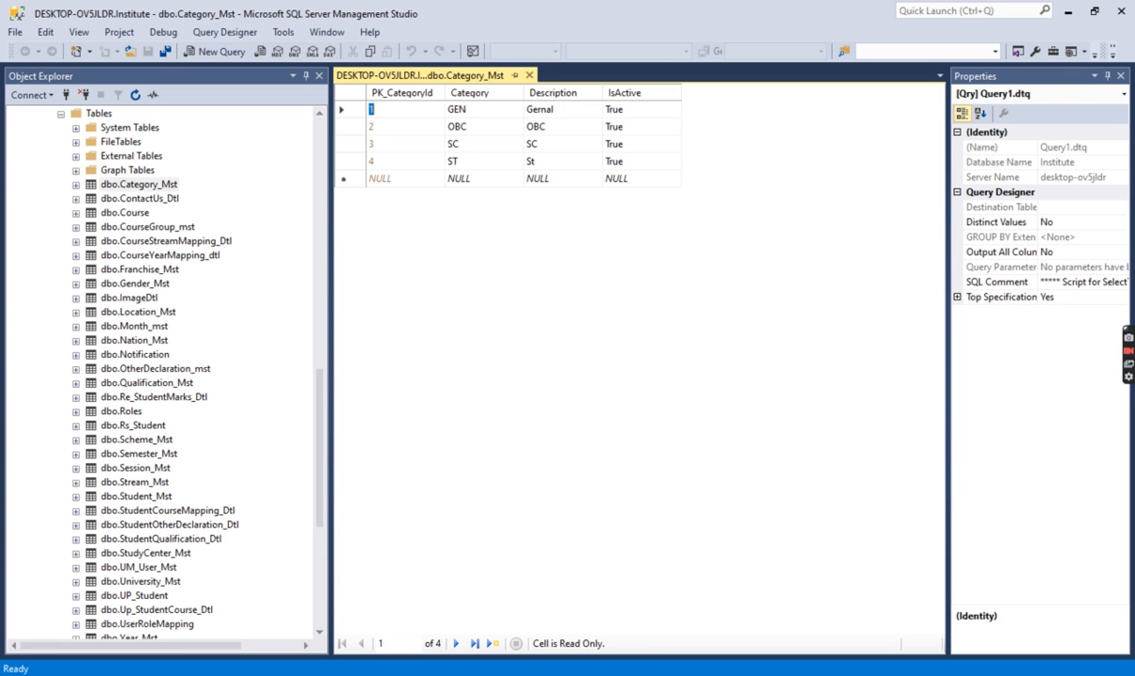
mouse_move(560, 675)
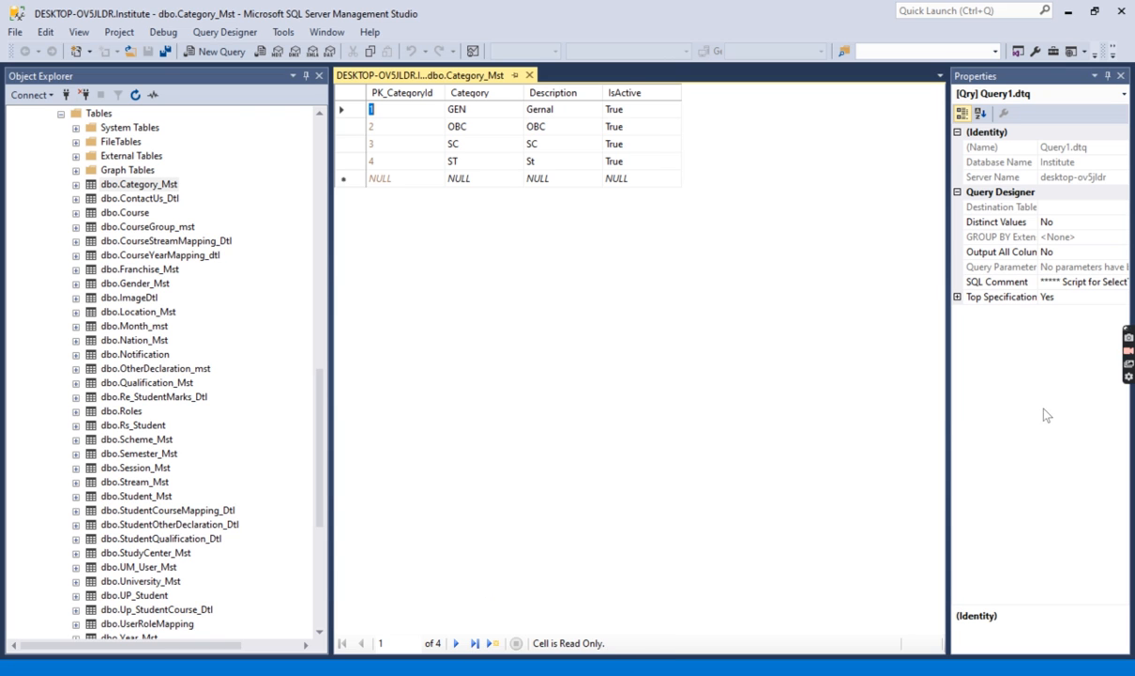